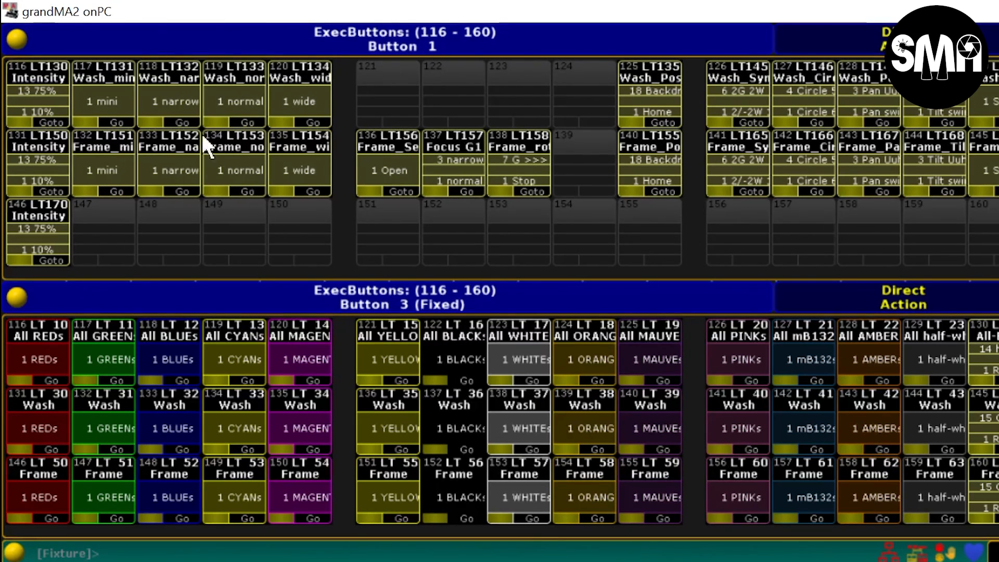
- Send the Wash and Frame Intensity executors to cue 10, 100%
{"action": "left_click", "coordinate": [55, 123]}
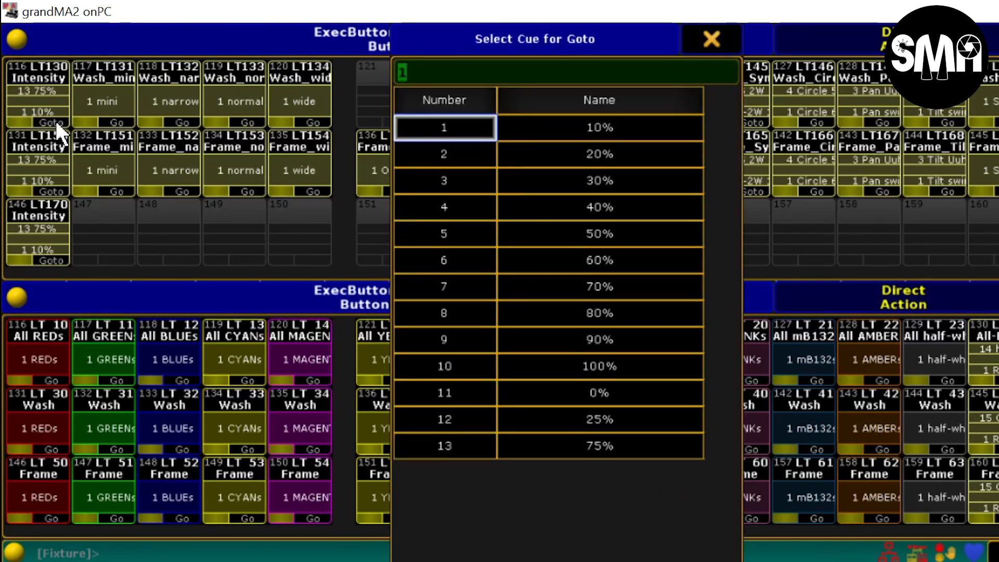
{"action": "left_click", "coordinate": [455, 364]}
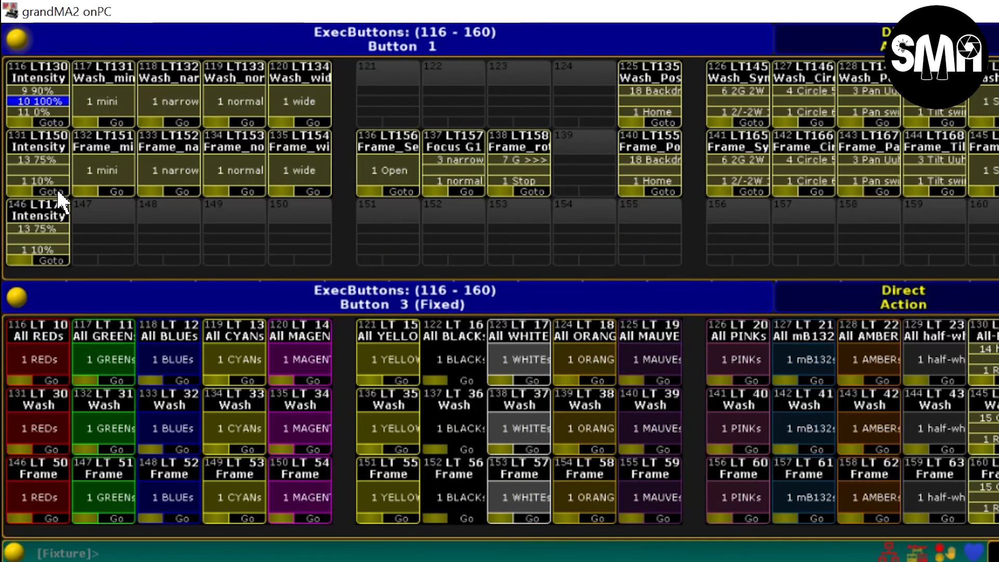
{"action": "left_click", "coordinate": [54, 191]}
{"action": "left_click", "coordinate": [459, 360]}
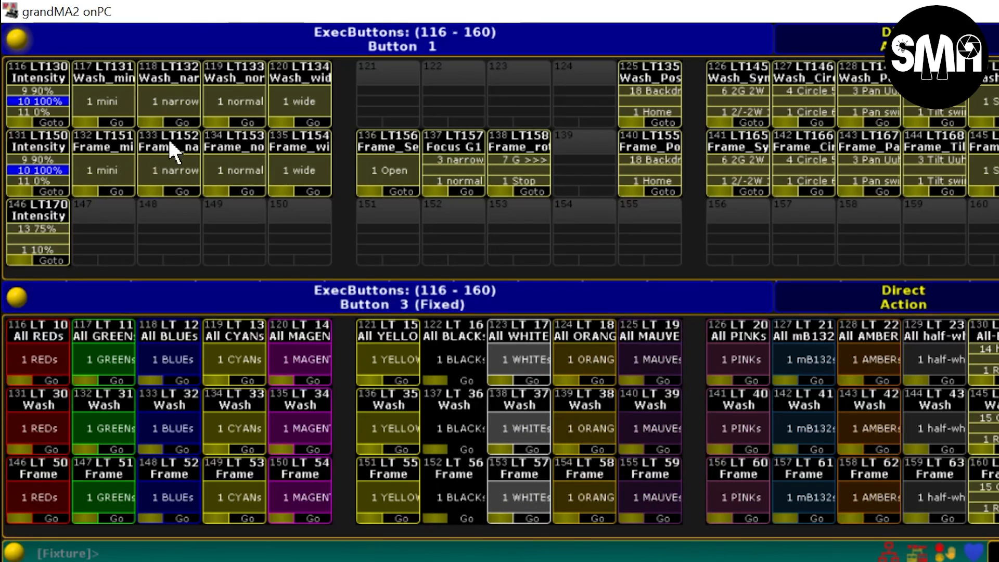
- Recall the mini zoom for the Wash fixtures, switch them to wide, and recall narrow for the Frame fixtures
{"action": "left_click", "coordinate": [114, 121]}
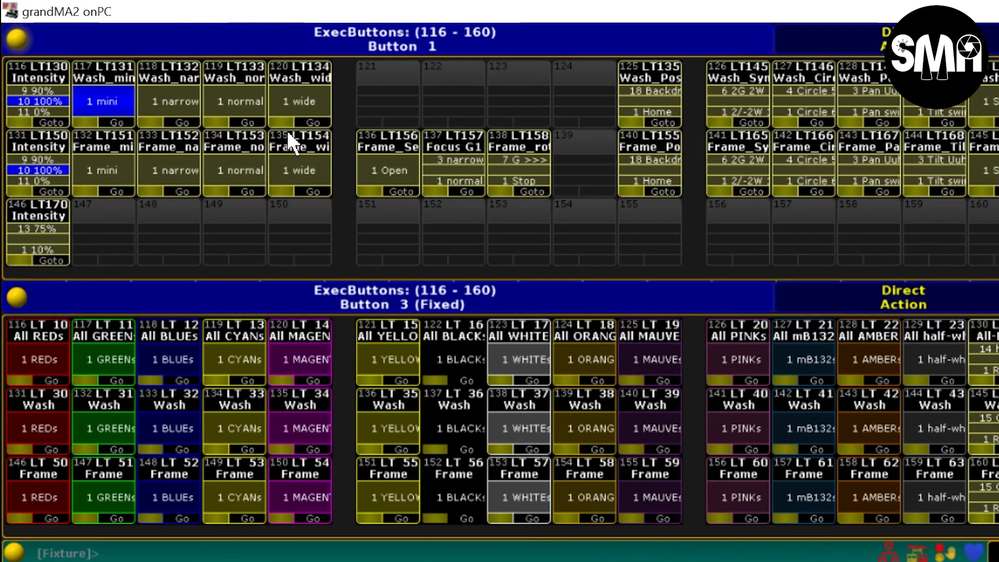
{"action": "left_click", "coordinate": [313, 122]}
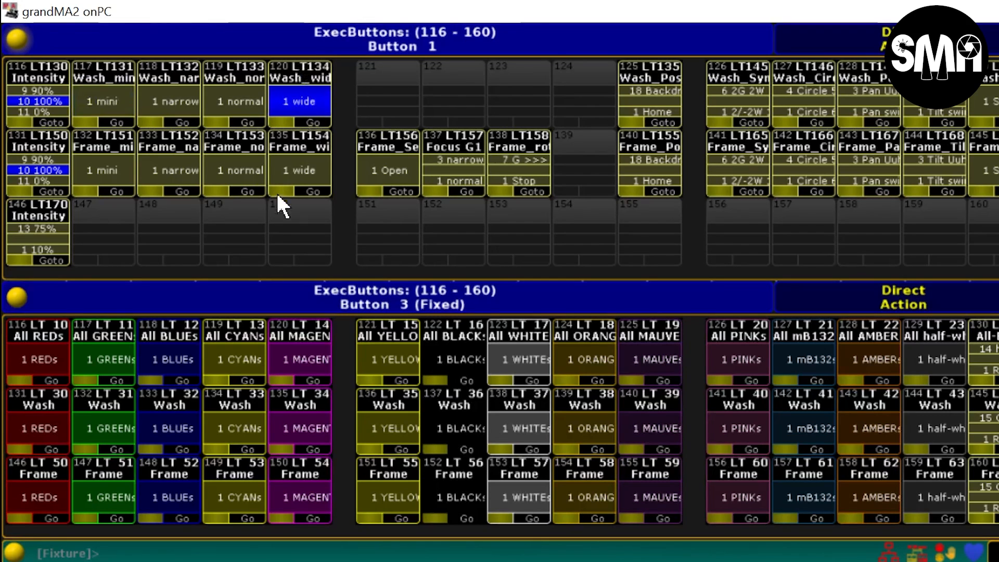
{"action": "left_click", "coordinate": [172, 193]}
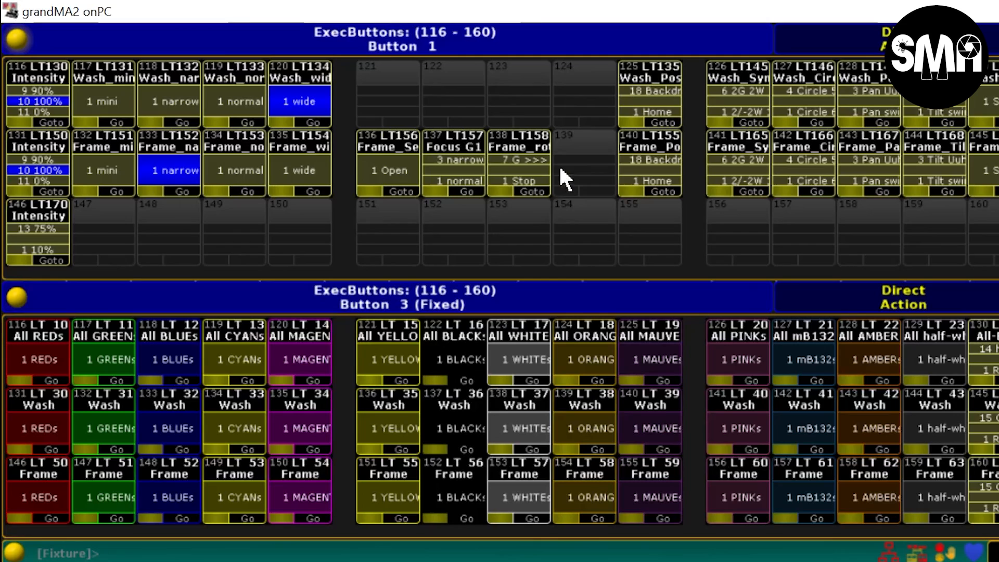
- Send the Wash position executor to cue 3 Faecher and the Frame position executor to cue 10 X X
{"action": "left_click", "coordinate": [657, 119]}
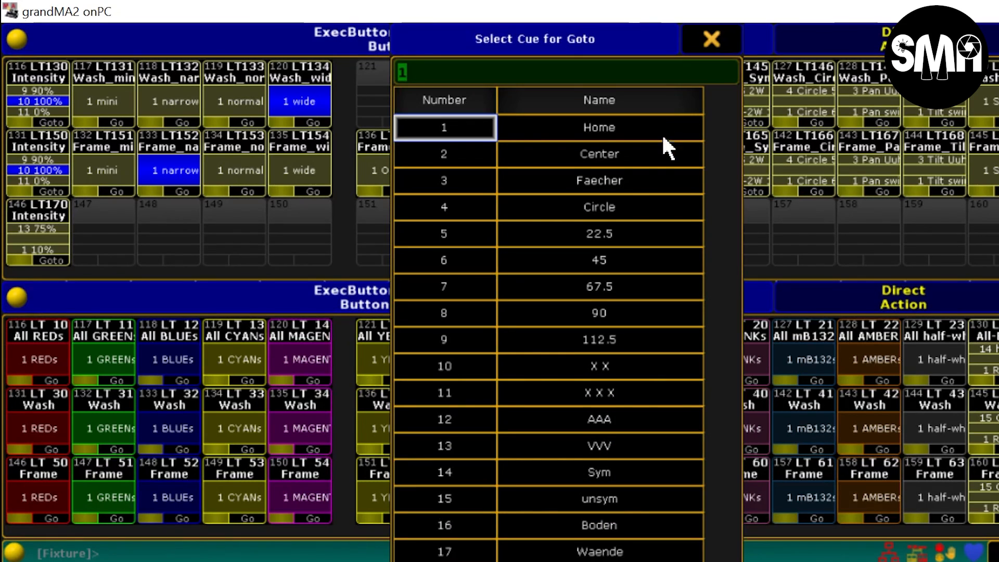
{"action": "left_click", "coordinate": [467, 179]}
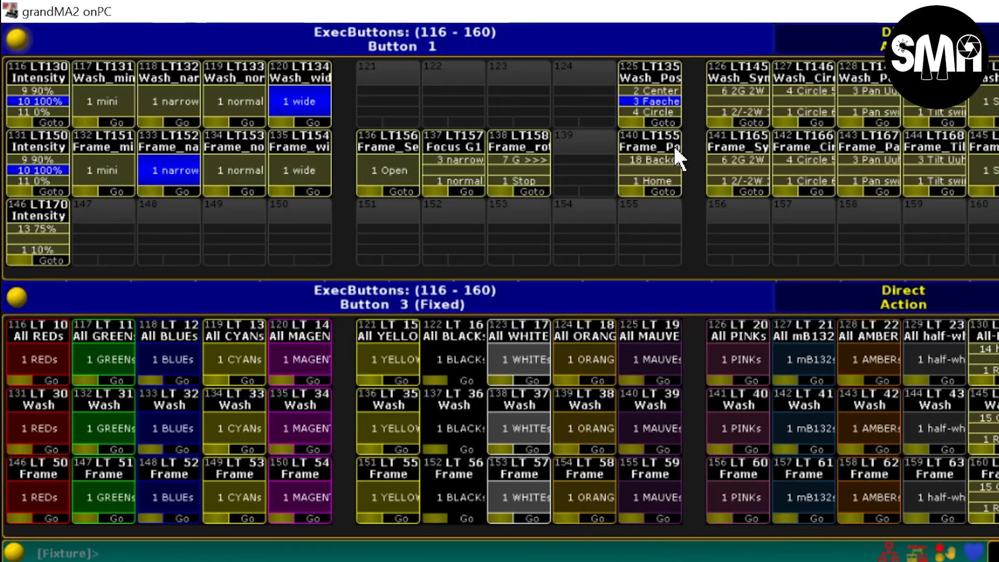
{"action": "left_click", "coordinate": [666, 188]}
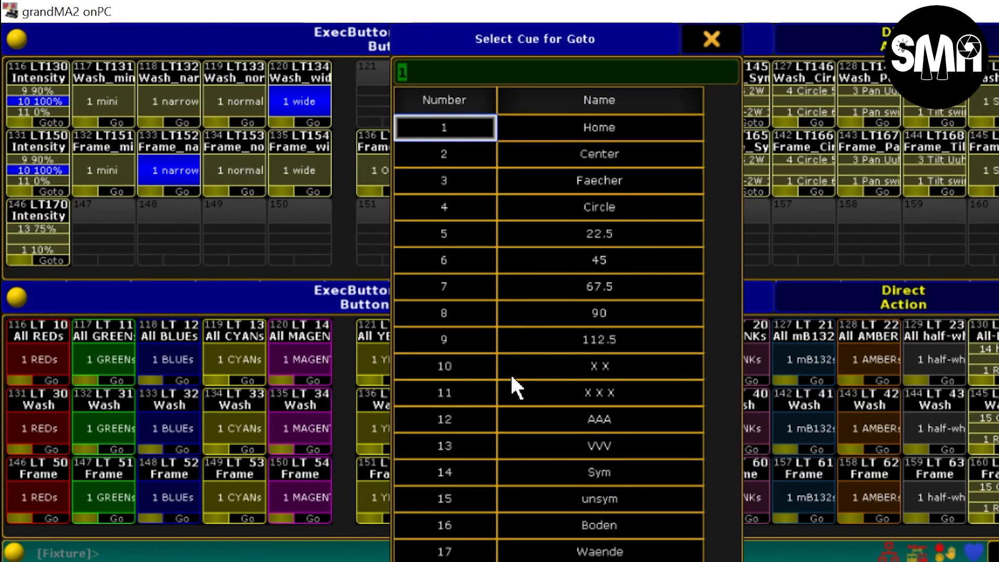
{"action": "left_click", "coordinate": [460, 364]}
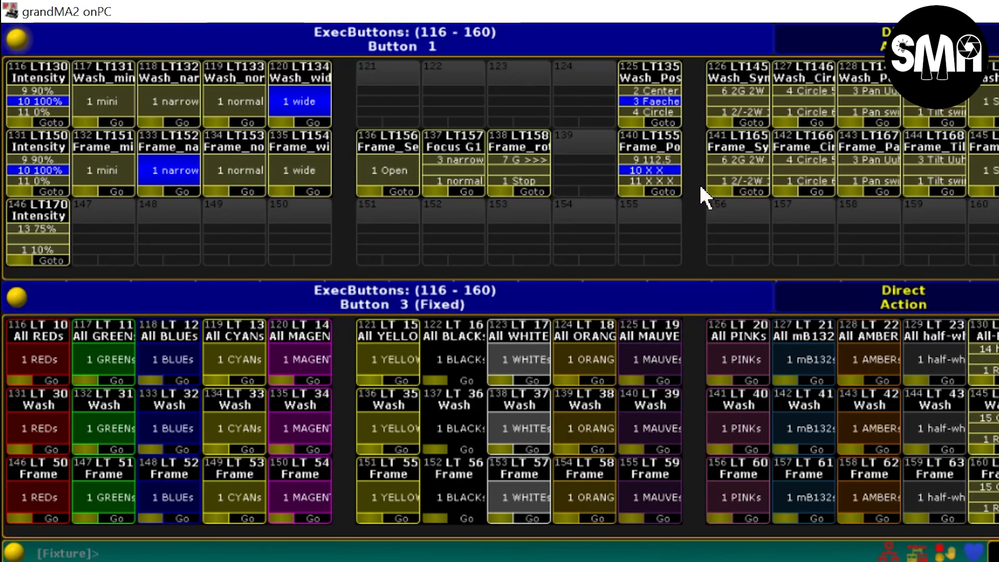
- Set the Wash fixtures' color to BLUEs after trying REDs, and the Frame fixtures' color to REDs
{"action": "left_click", "coordinate": [55, 448]}
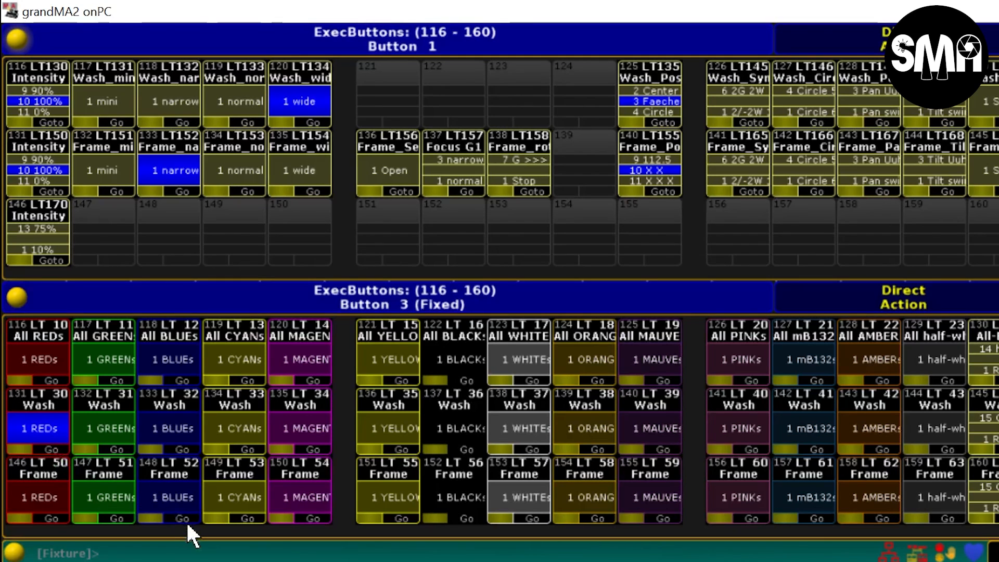
{"action": "left_click", "coordinate": [179, 448]}
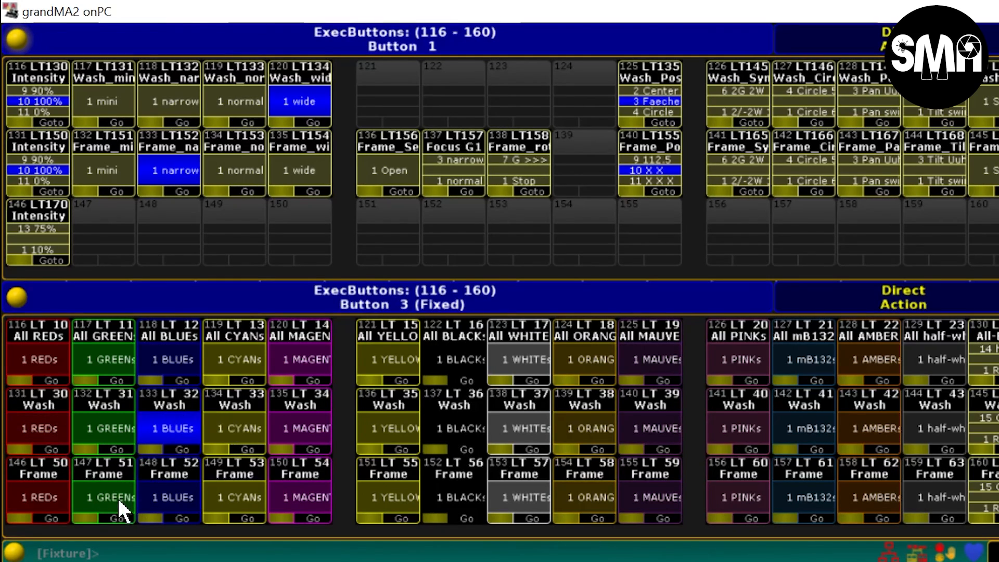
{"action": "left_click", "coordinate": [58, 517]}
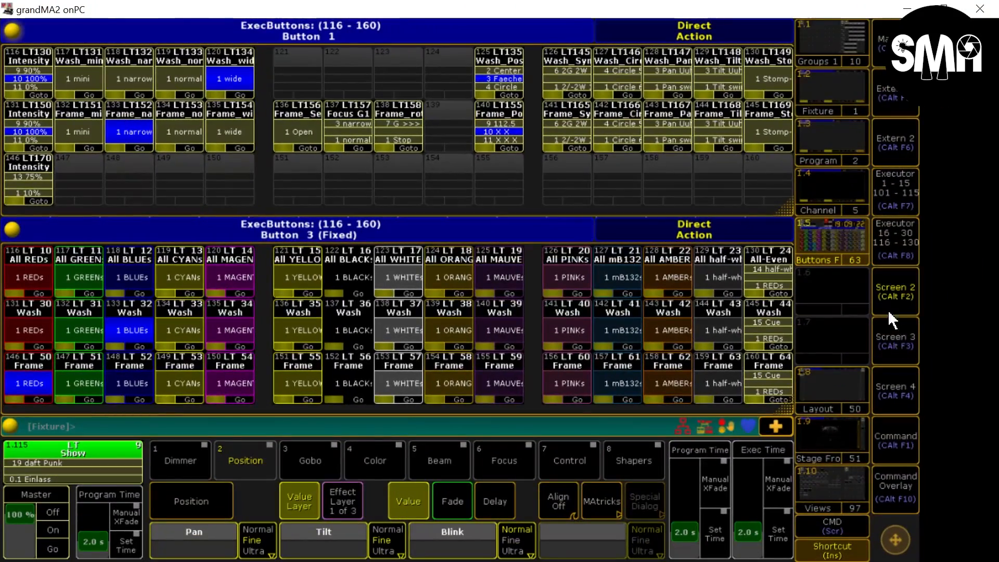
- Examine the current look in the fixture layout view and the stage view, and return to the executor buttons
{"action": "left_click", "coordinate": [895, 343]}
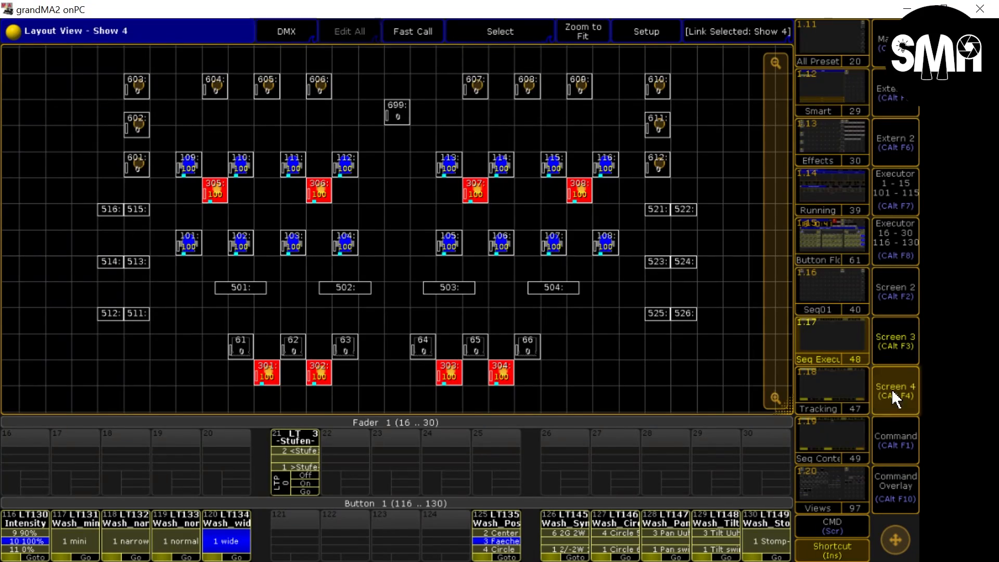
{"action": "left_click", "coordinate": [895, 398]}
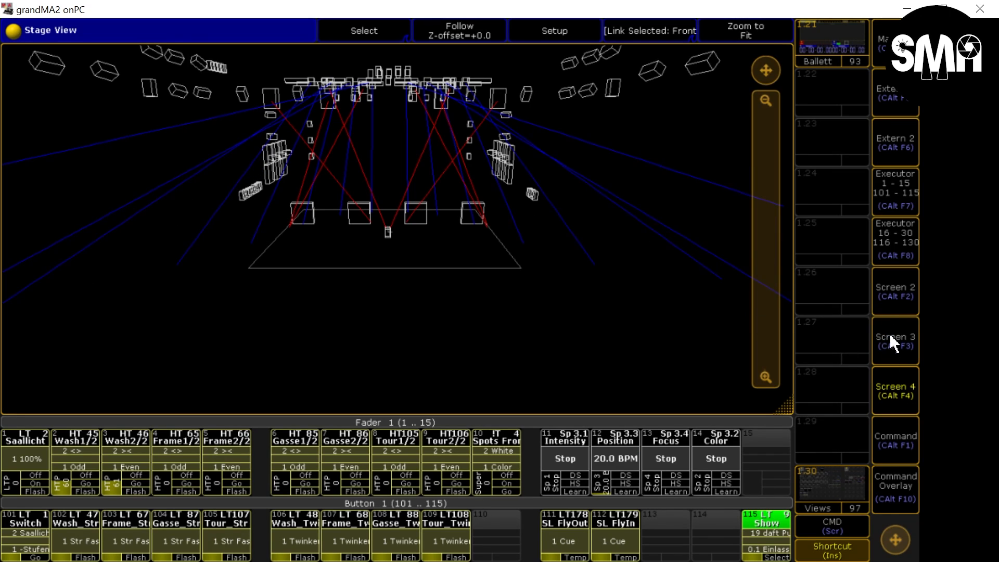
{"action": "left_click", "coordinate": [895, 295]}
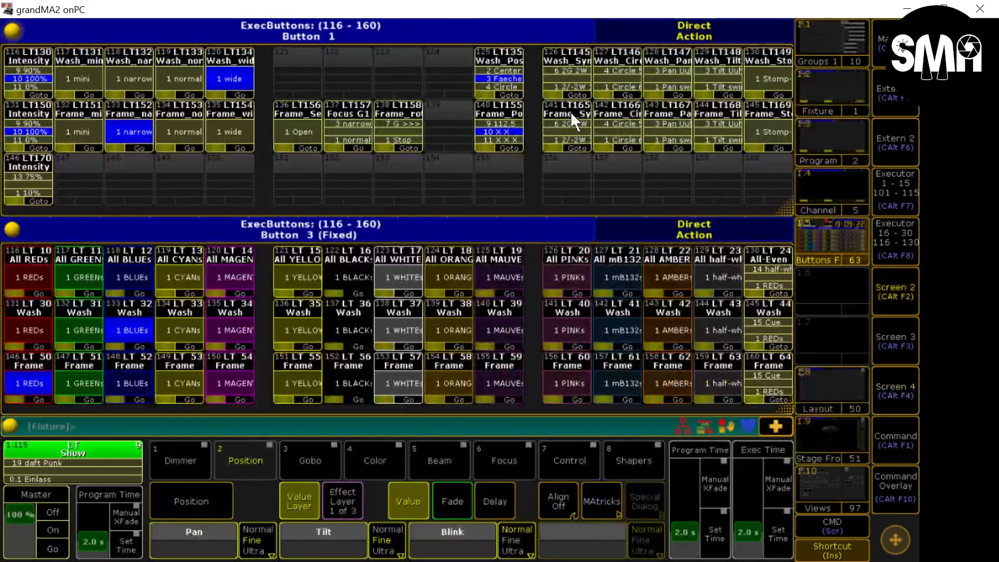
- Send both the Wash and Frame position executors to cue 2 Center and show the beams in the stage view
{"action": "left_click", "coordinate": [501, 93]}
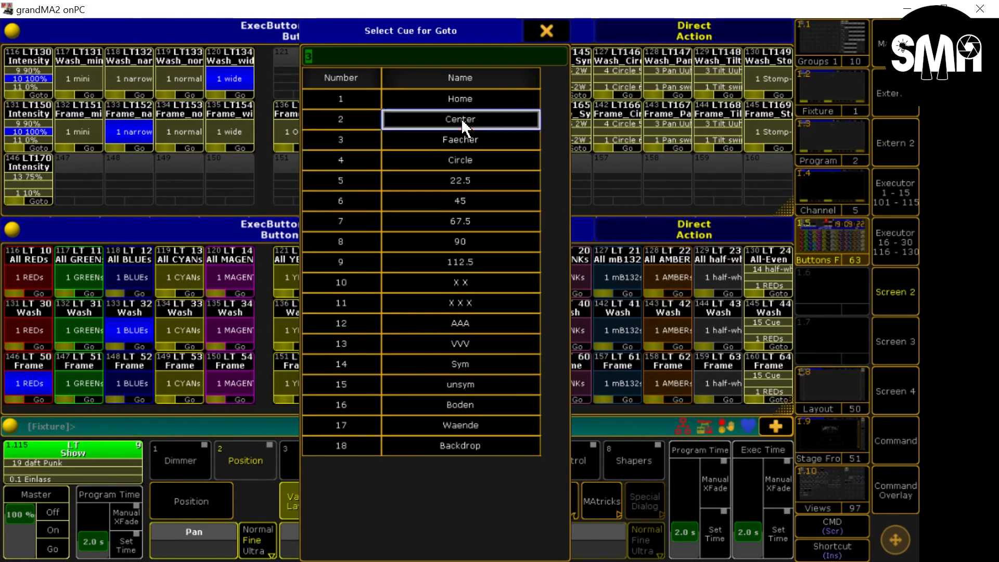
{"action": "left_click", "coordinate": [514, 118]}
{"action": "left_click", "coordinate": [516, 150]}
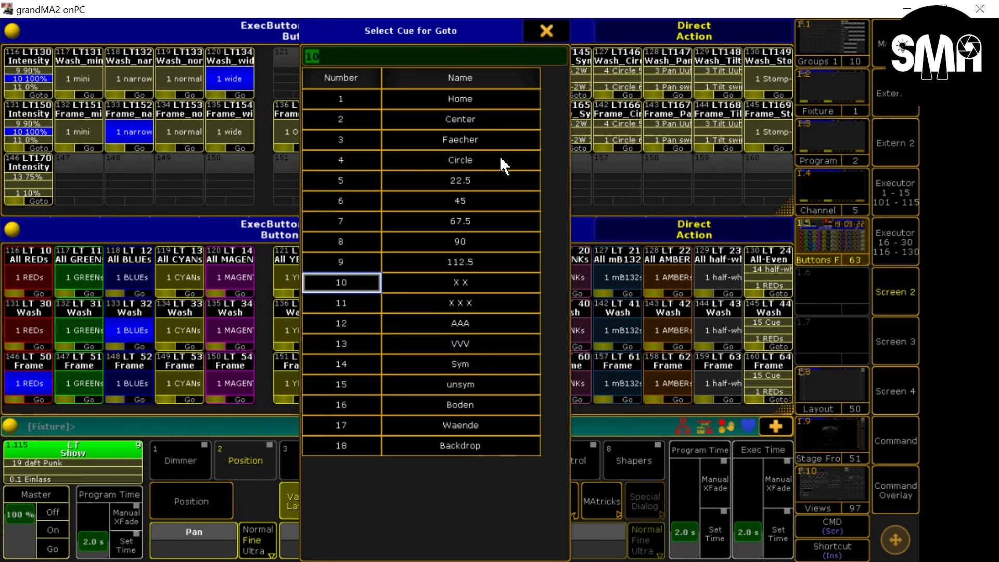
{"action": "left_click", "coordinate": [479, 121]}
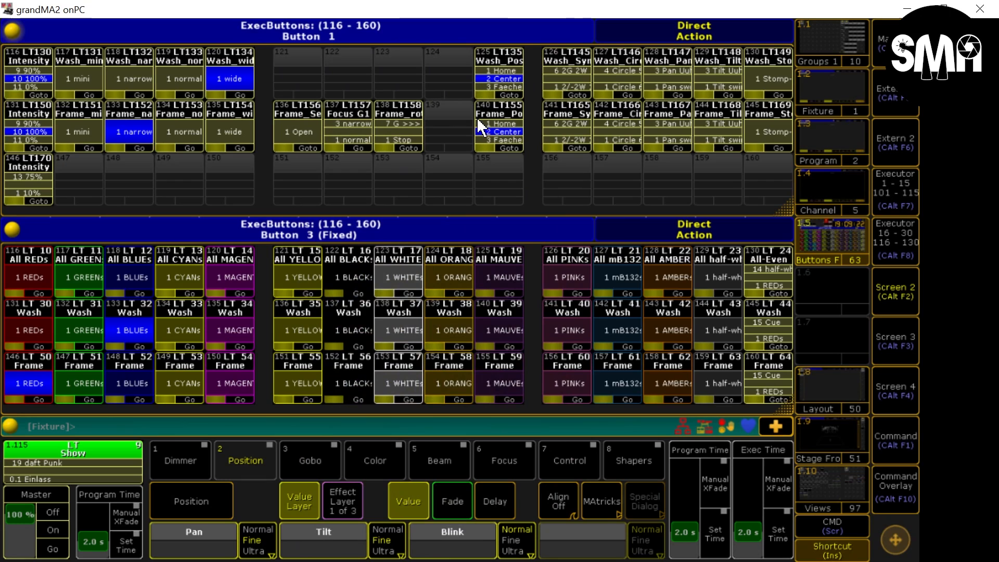
{"action": "left_click", "coordinate": [897, 393]}
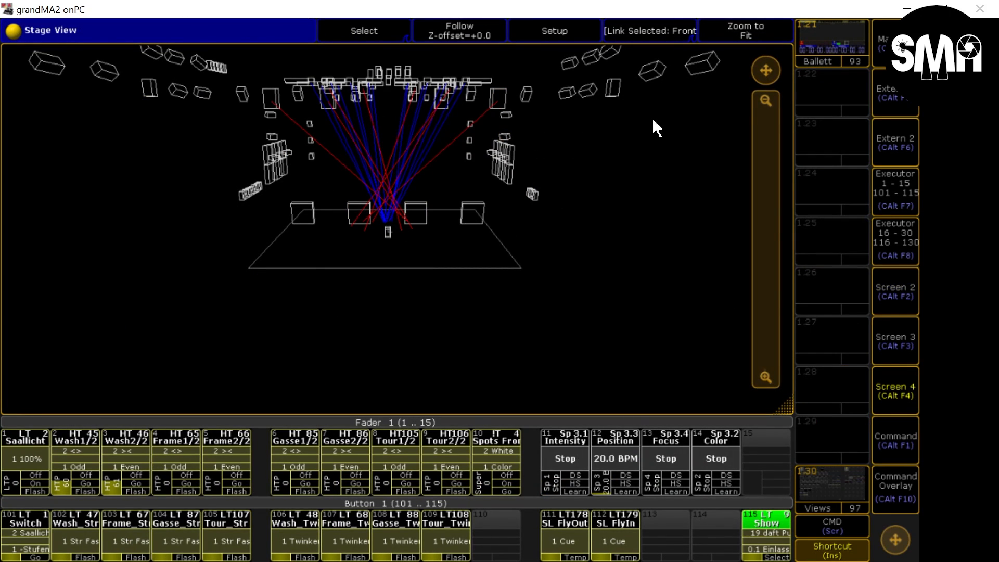
- Switch to grandMA3 onPC, bring the Wash and Spot Intensity sequences to 100%, and run Wash Wide and Spot narrow
{"action": "left_click", "coordinate": [906, 10]}
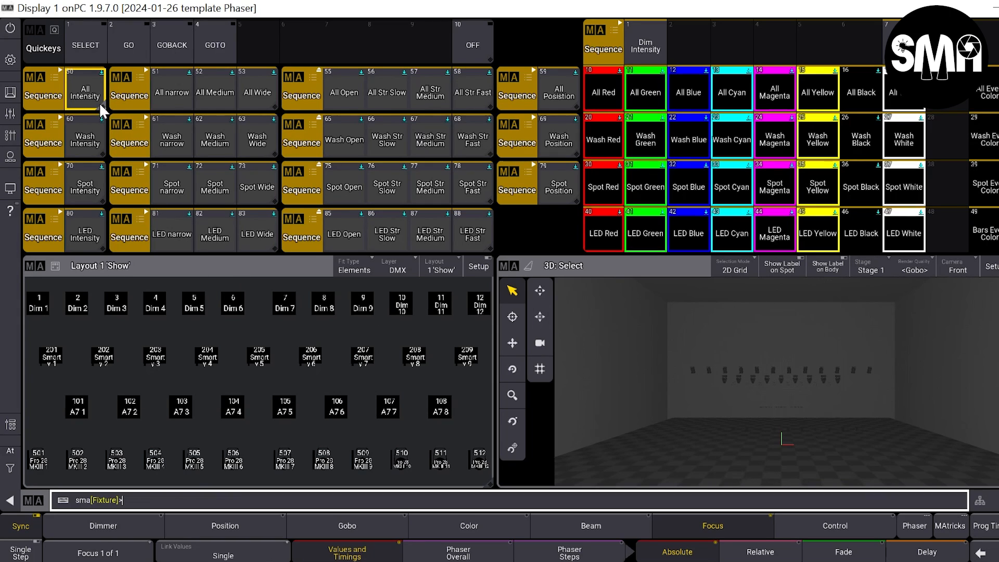
{"action": "left_click", "coordinate": [89, 139]}
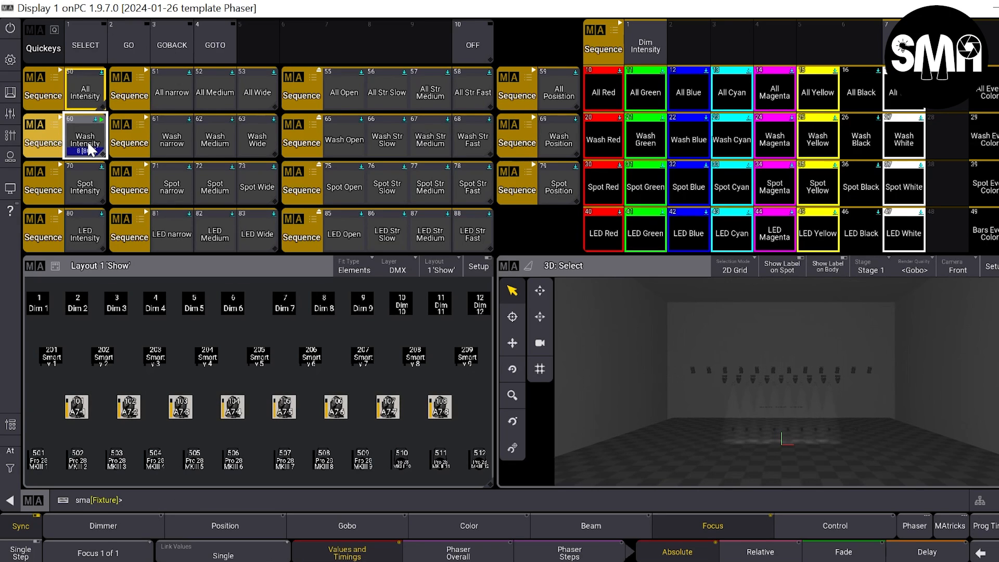
{"action": "left_click", "coordinate": [89, 187]}
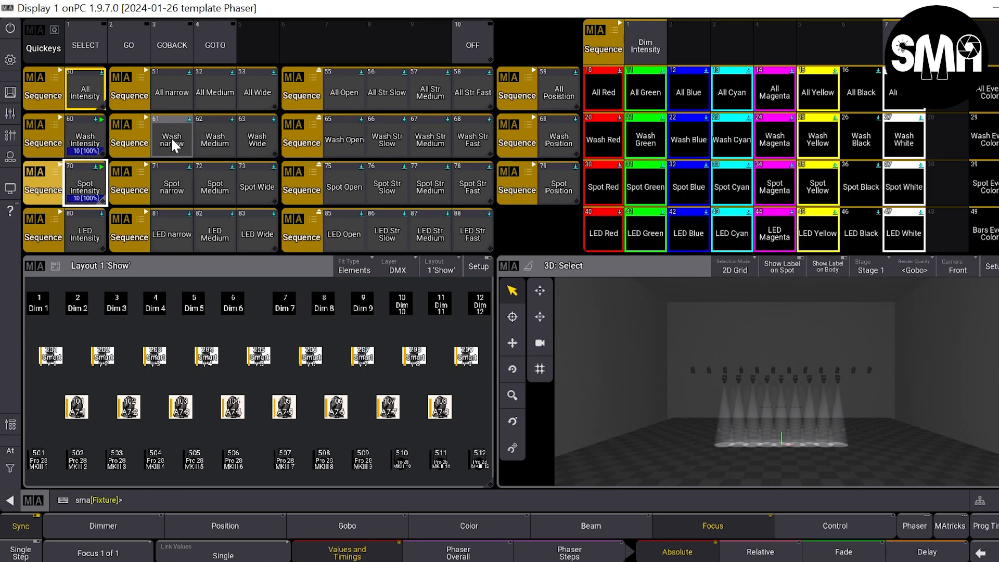
{"action": "left_click", "coordinate": [259, 148]}
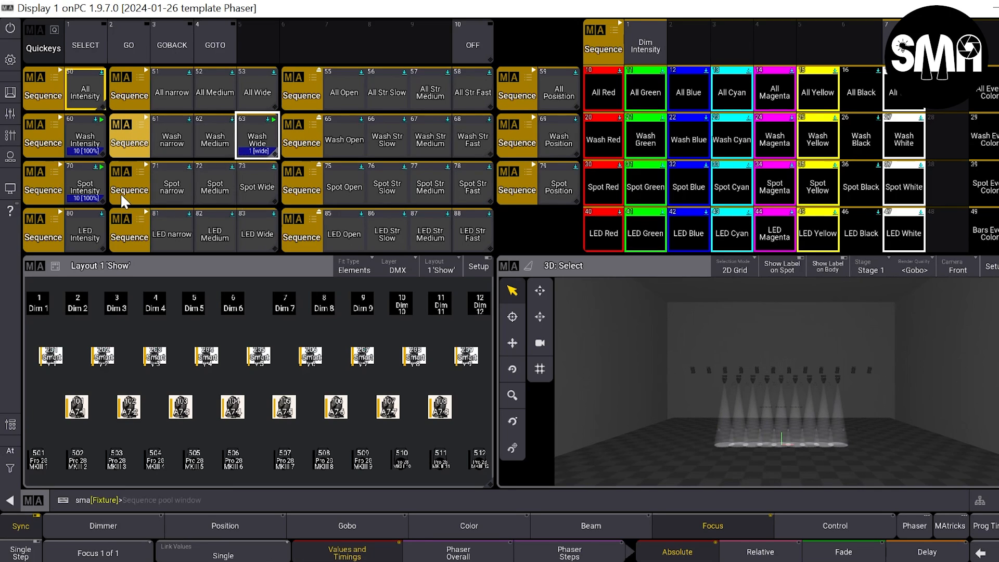
{"action": "left_click", "coordinate": [173, 191]}
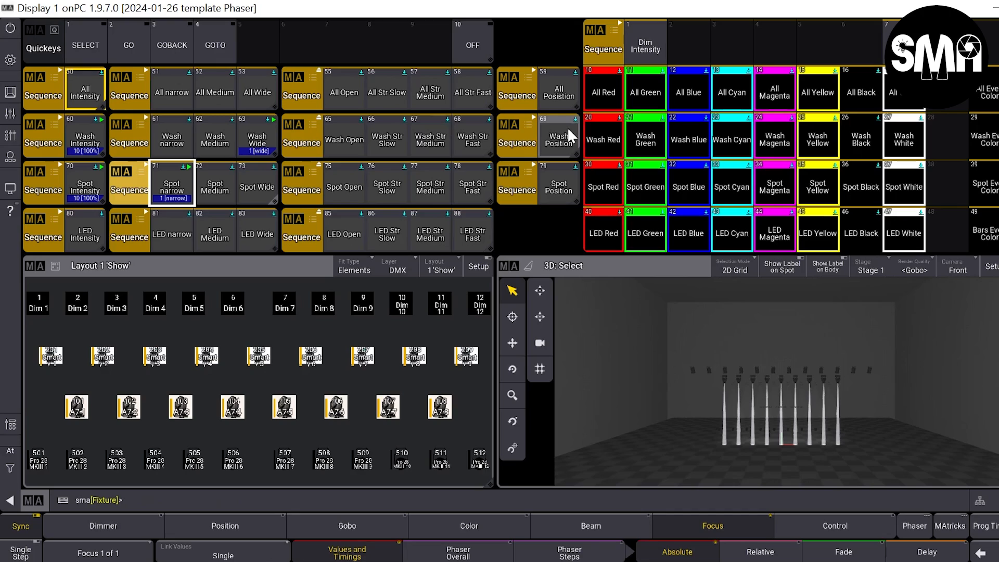
- Advance the Wash Position sequence to cue 3 Fan Out and the Spot Position sequence to cue 9 XX
{"action": "left_click", "coordinate": [569, 147]}
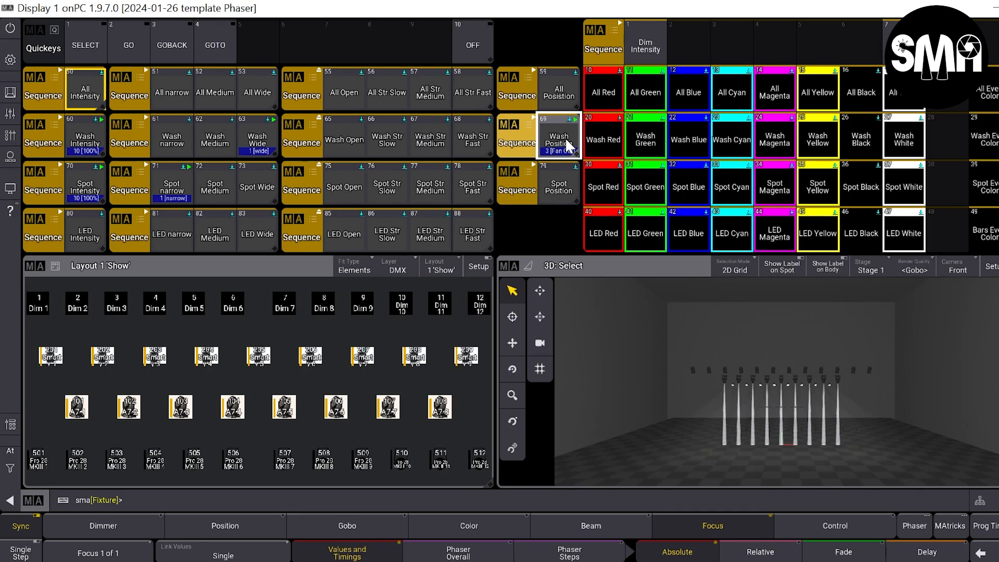
{"action": "left_click", "coordinate": [555, 200]}
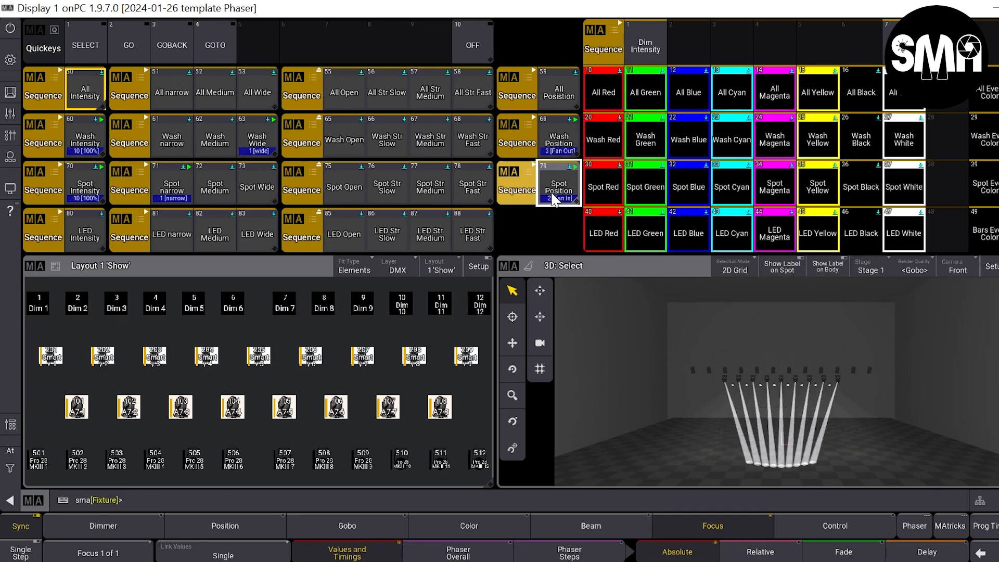
{"action": "left_click", "coordinate": [555, 199]}
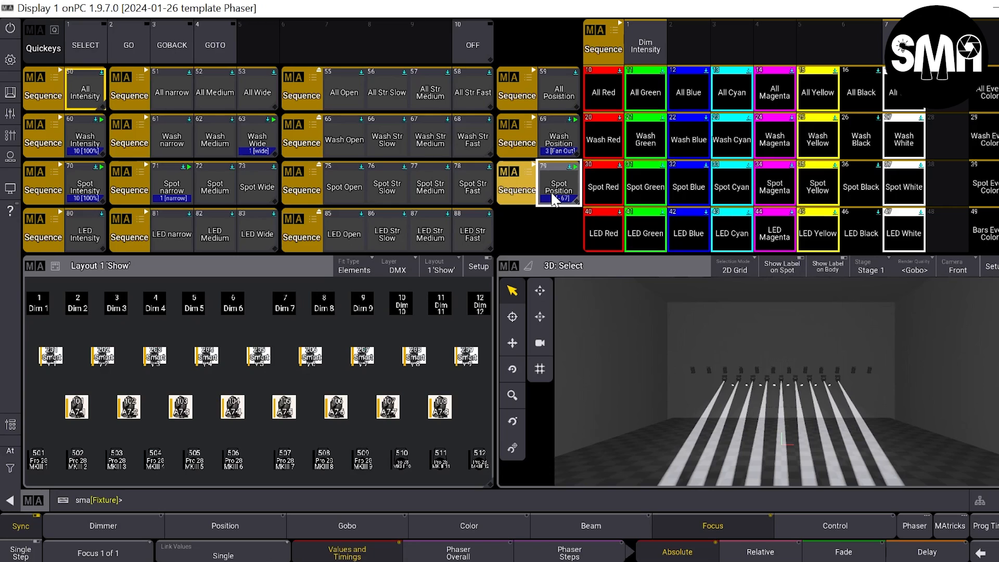
{"action": "left_click", "coordinate": [555, 200]}
{"action": "left_click", "coordinate": [554, 199]}
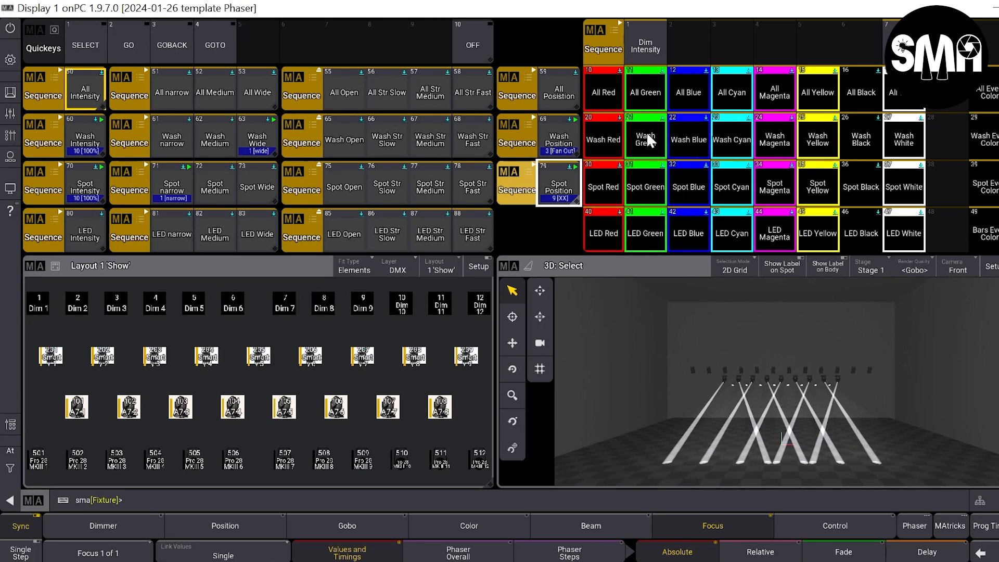
- Color the fixtures by running the Wash Blue and Spot Red sequences
{"action": "left_click", "coordinate": [692, 142]}
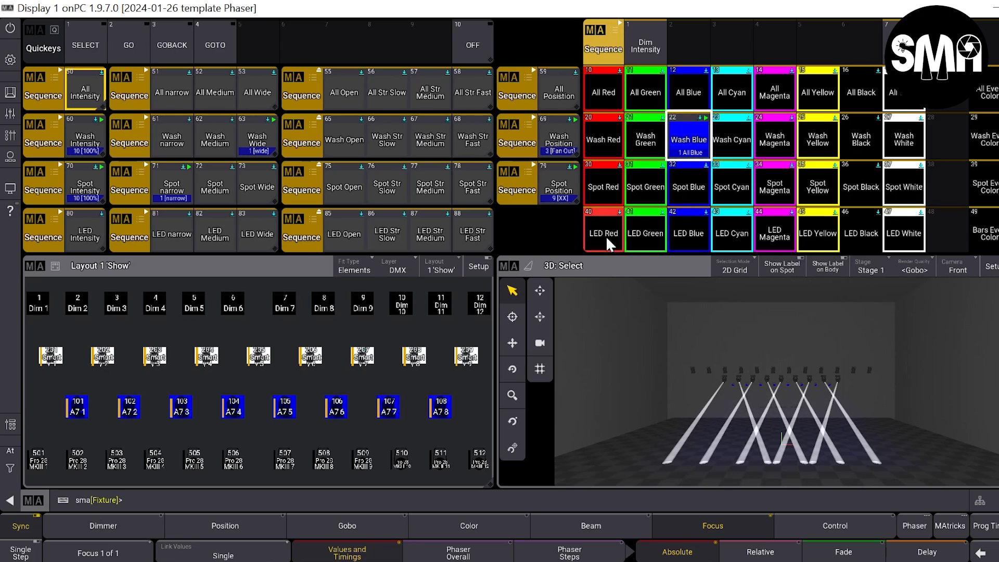
{"action": "left_click", "coordinate": [606, 195]}
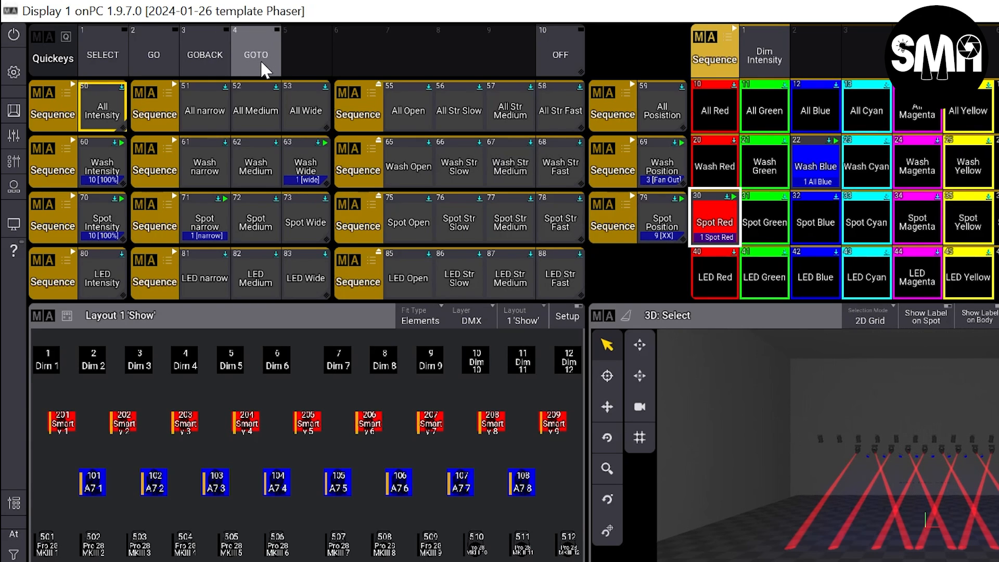
- Use Goto to send the Wash Intensity sequence to cue 1, 10%
{"action": "left_click", "coordinate": [100, 165]}
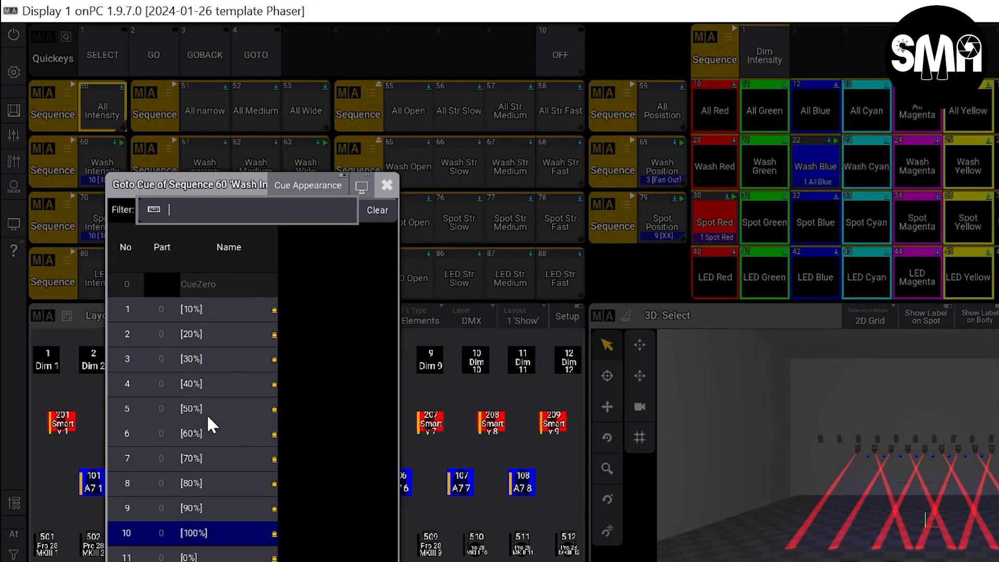
{"action": "left_click", "coordinate": [188, 311]}
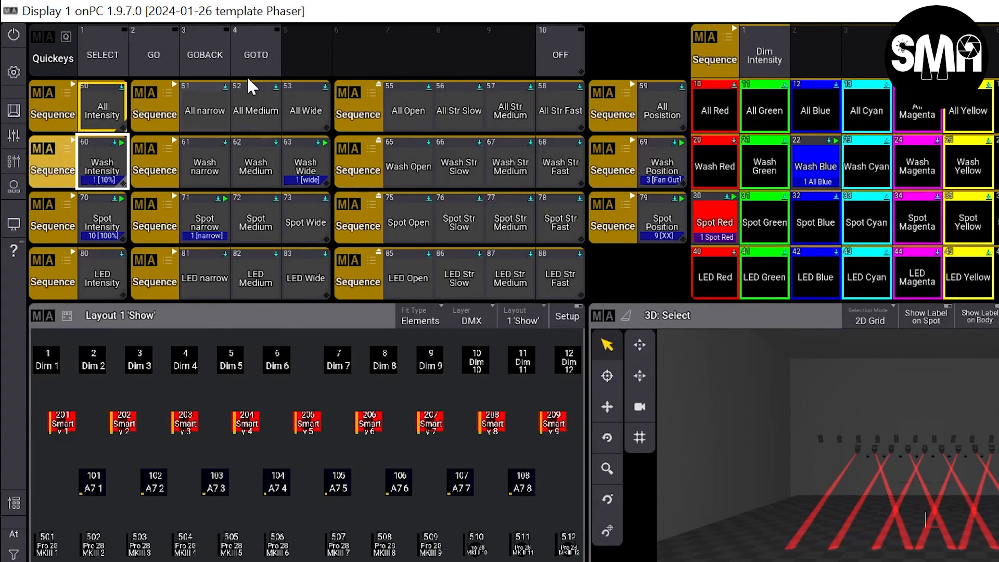
- Use Goto to send the Spot Position sequence and the Wash Position sequence to cue 2, Fan In
{"action": "left_click", "coordinate": [256, 55]}
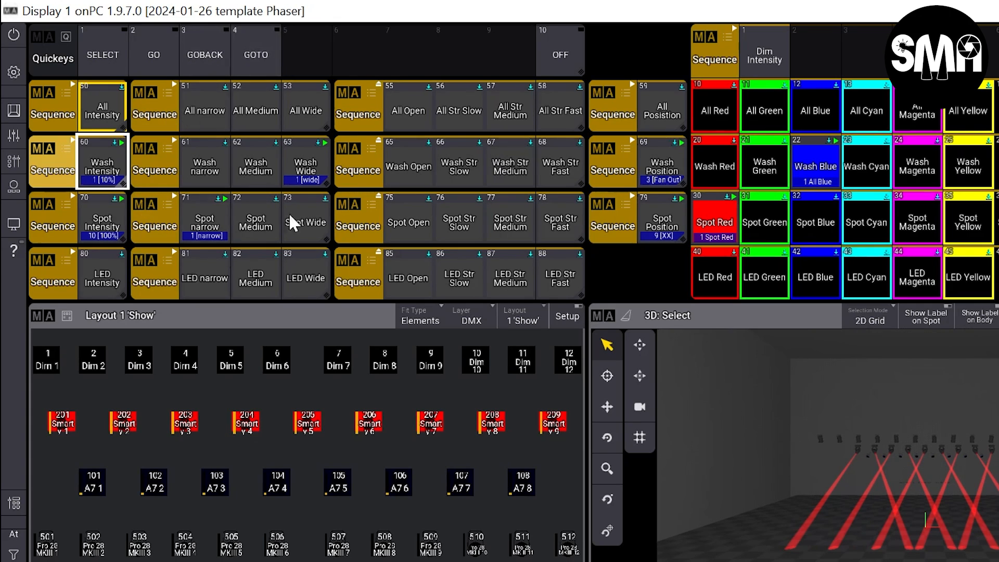
{"action": "left_click", "coordinate": [253, 49]}
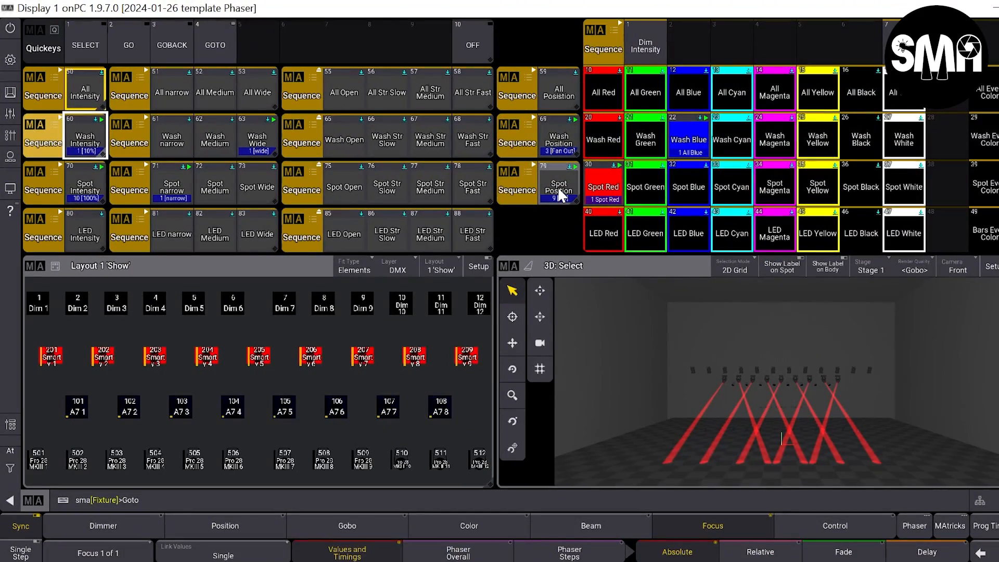
{"action": "left_click", "coordinate": [560, 196]}
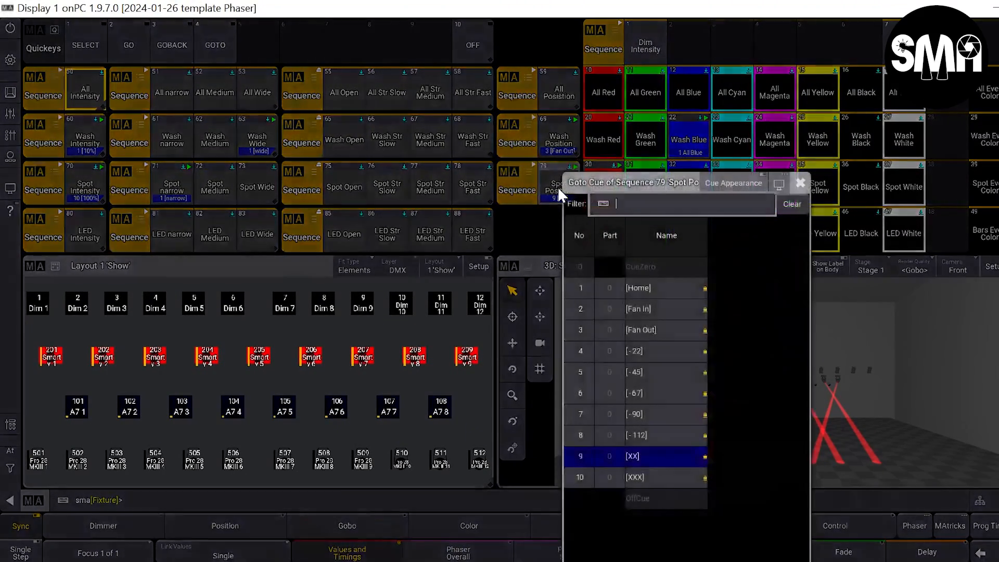
{"action": "left_click", "coordinate": [655, 312]}
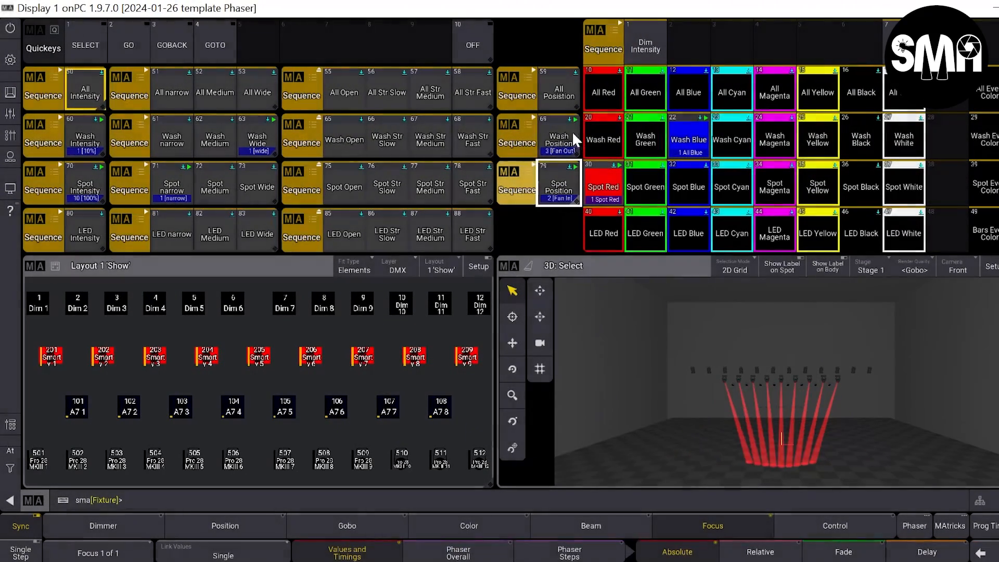
{"action": "left_click", "coordinate": [215, 45]}
{"action": "left_click", "coordinate": [567, 151]}
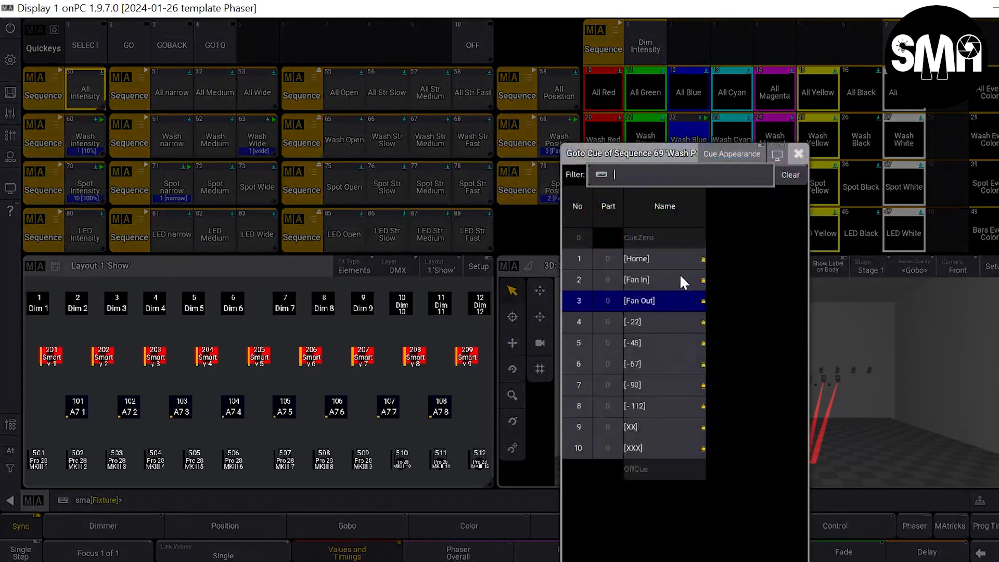
{"action": "left_click", "coordinate": [672, 282]}
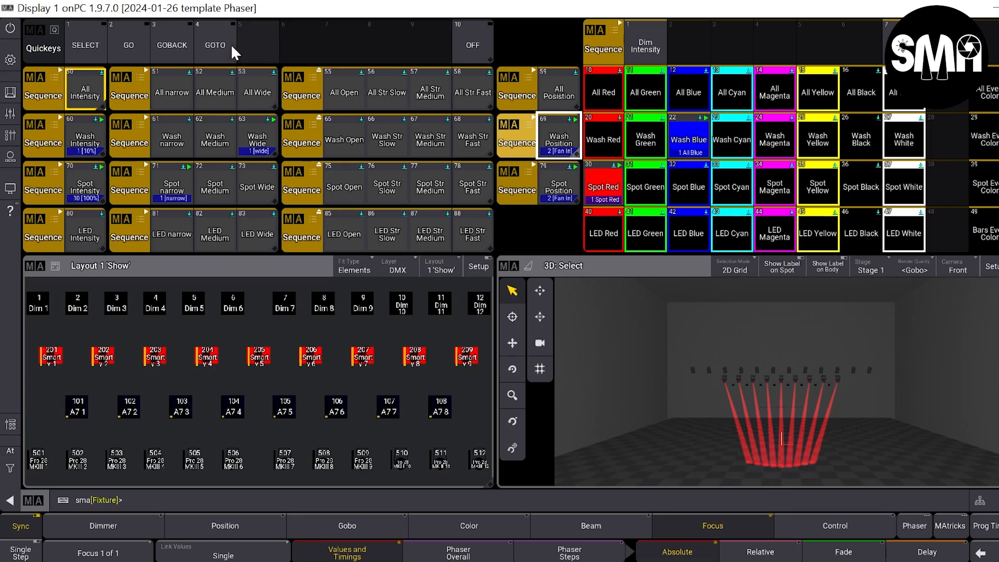
- Use Goto to send the Wash Intensity sequence to cue 10, 100%, and run the Wash Green sequence
{"action": "left_click", "coordinate": [215, 44]}
{"action": "left_click", "coordinate": [72, 146]}
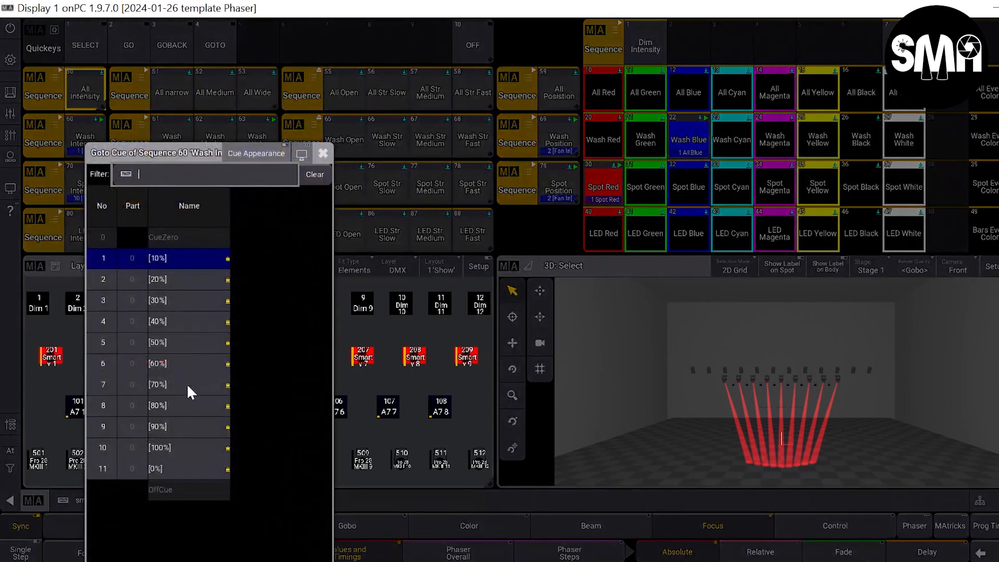
{"action": "left_click", "coordinate": [172, 448]}
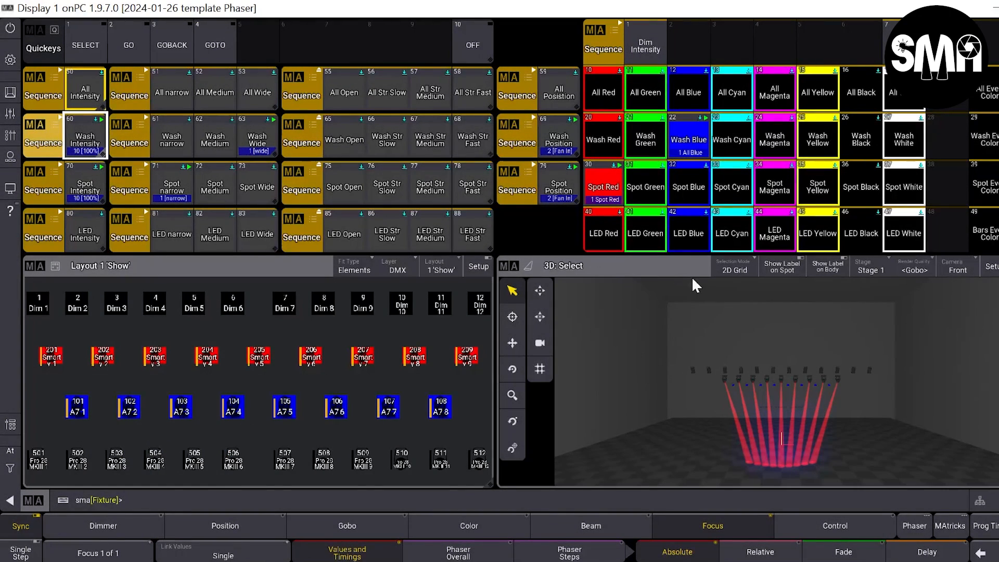
{"action": "left_click", "coordinate": [652, 137]}
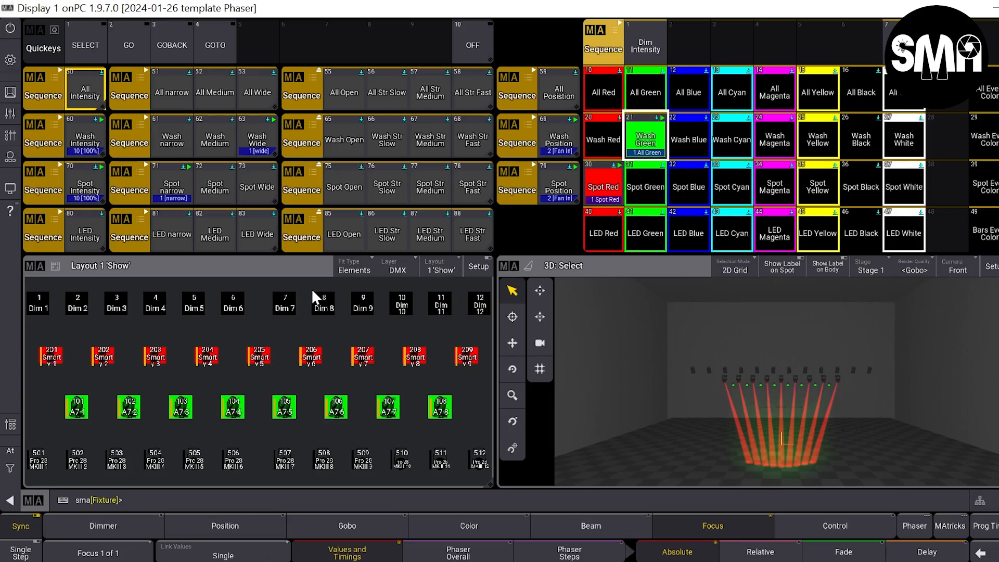
- Turn everything off to release all running sequences
{"action": "key", "text": "o"}
{"action": "key", "text": "o"}
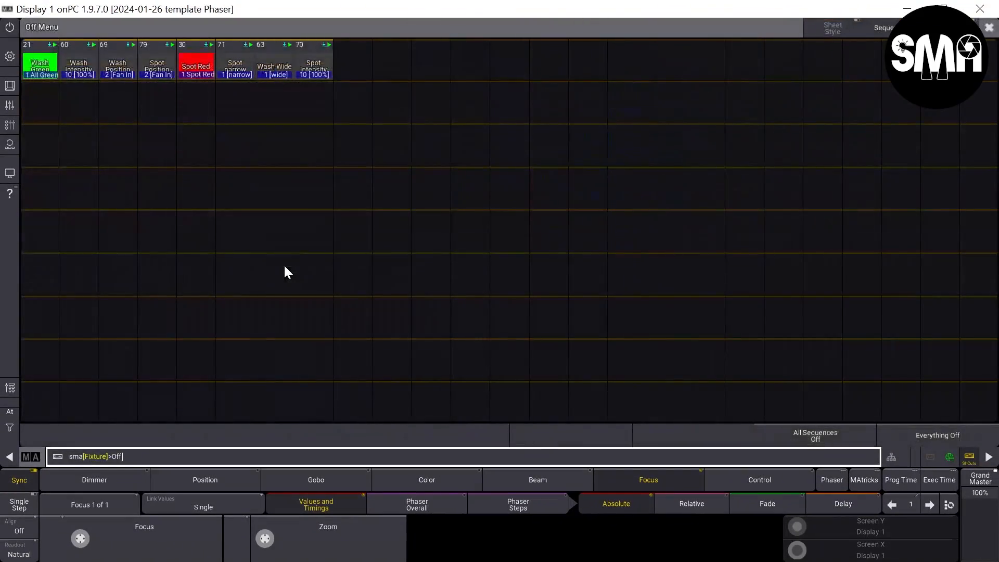
{"action": "left_click", "coordinate": [941, 436]}
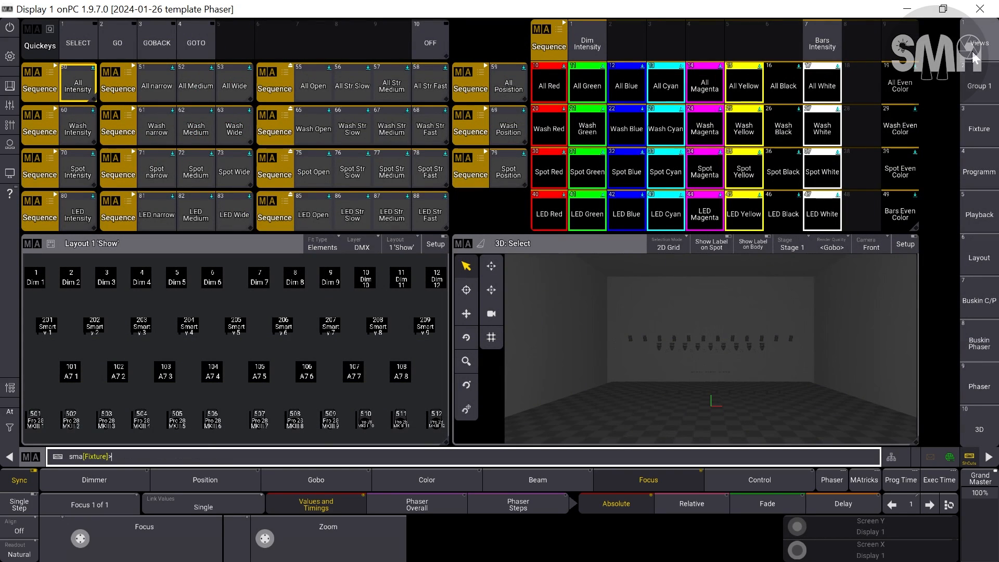
- Call up the Seq Pool-0 view and delete all of its windows to get an empty screen
{"action": "left_click", "coordinate": [974, 55]}
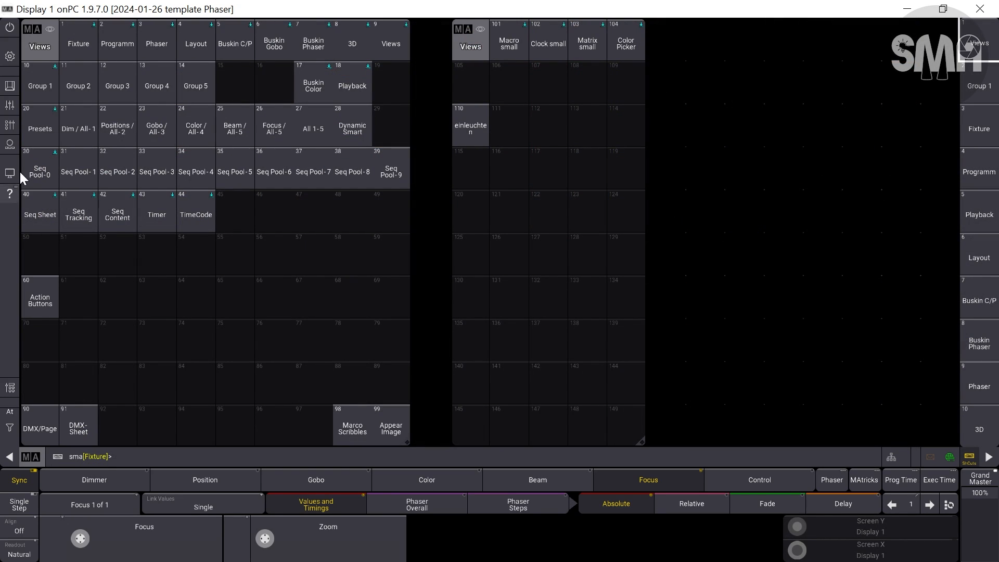
{"action": "left_click", "coordinate": [46, 170]}
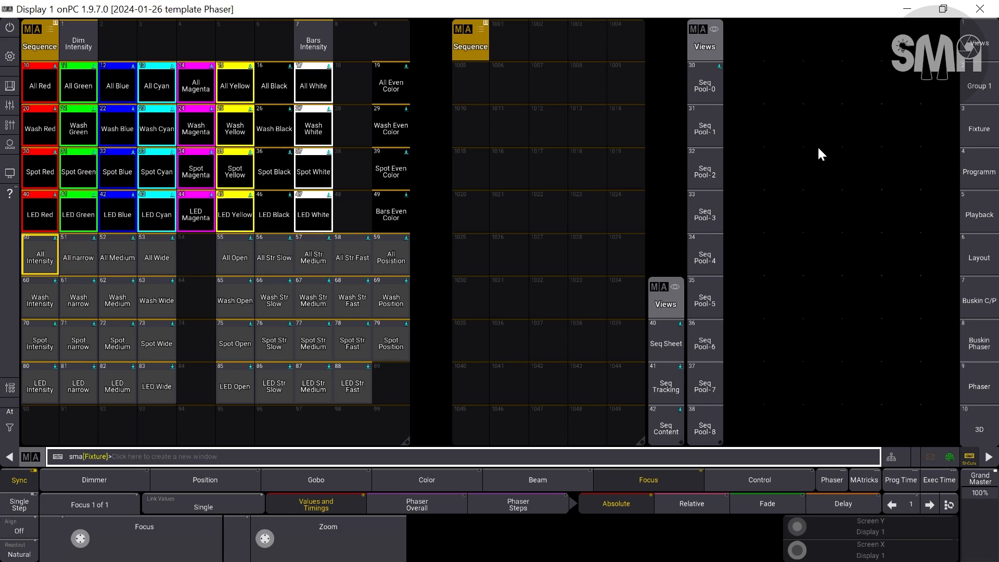
{"action": "left_click", "coordinate": [8, 55]}
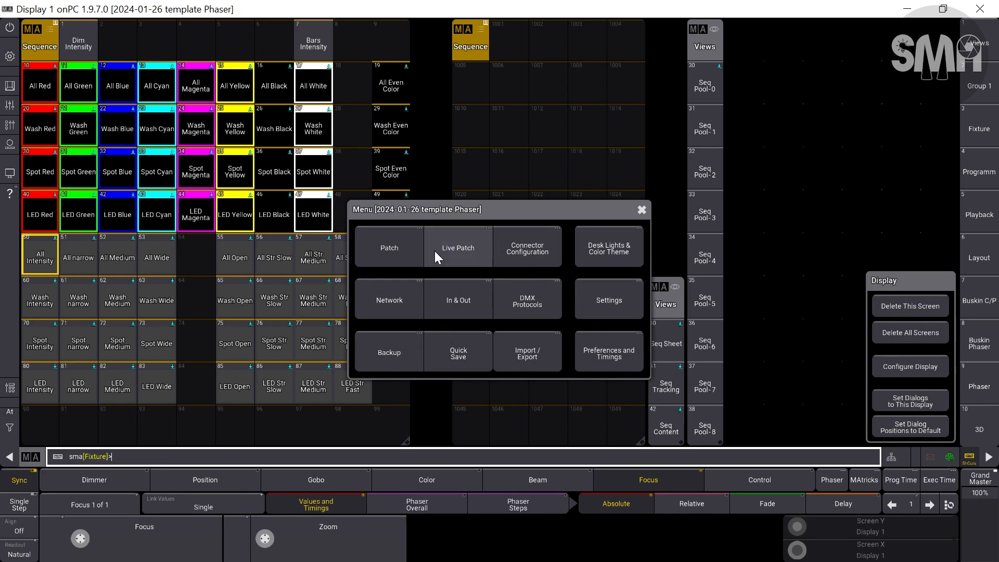
{"action": "left_click", "coordinate": [921, 308]}
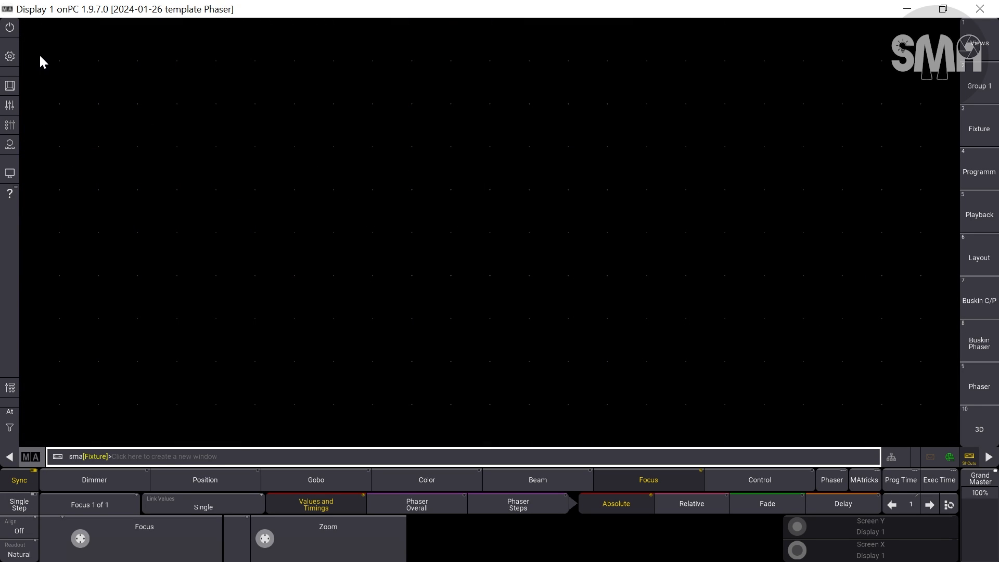
- Add a Sequence pool window to the empty screen and size it to eleven columns by four rows
{"action": "left_click_drag", "start_coordinate": [34, 26], "coordinate": [547, 296]}
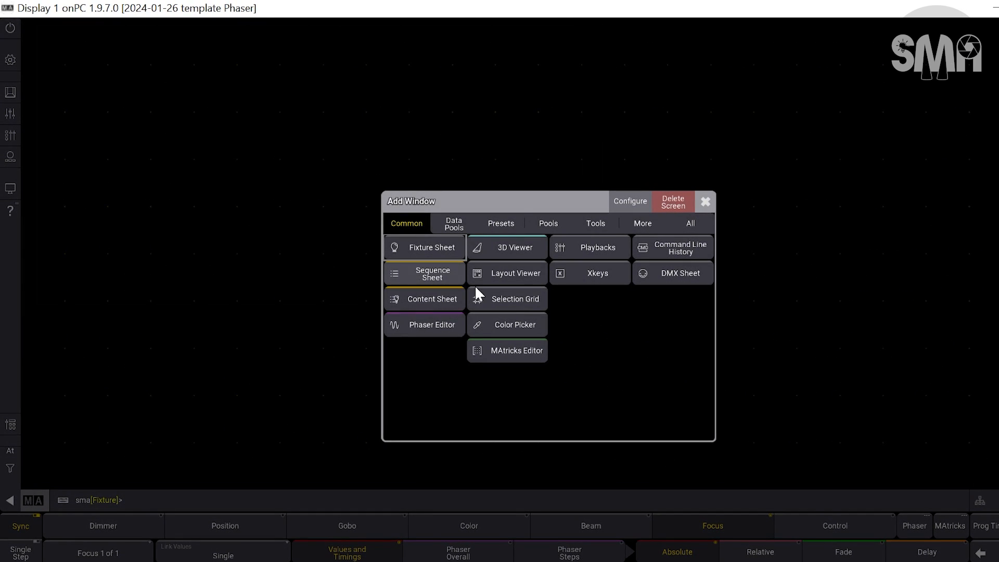
{"action": "left_click", "coordinate": [463, 220]}
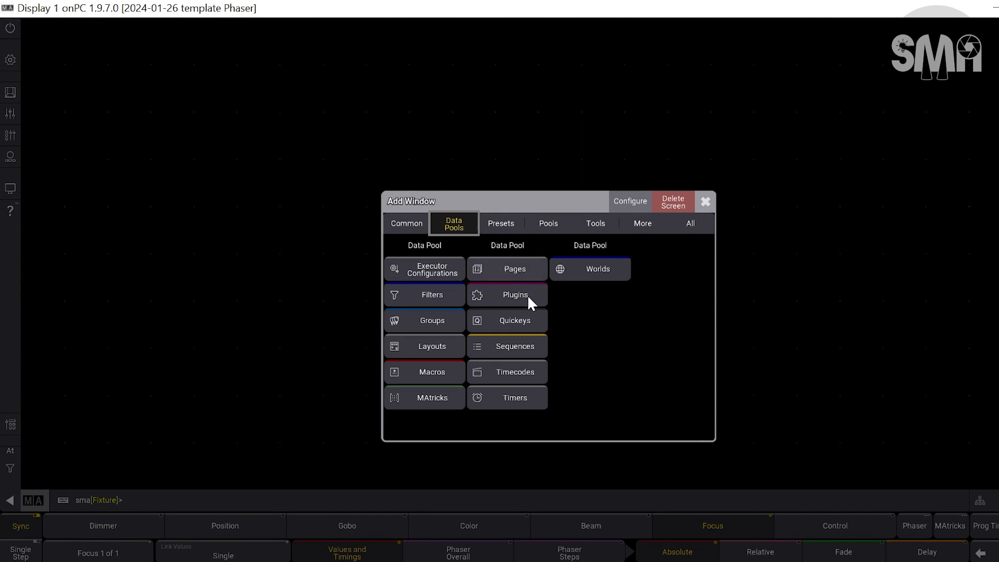
{"action": "left_click", "coordinate": [505, 347]}
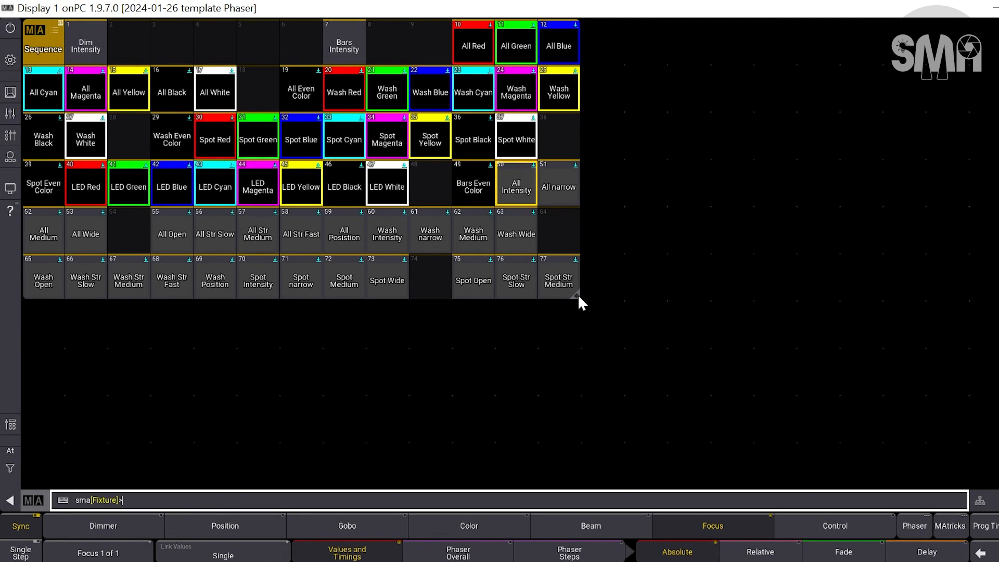
{"action": "left_click", "coordinate": [576, 295]}
{"action": "left_click", "coordinate": [493, 209]}
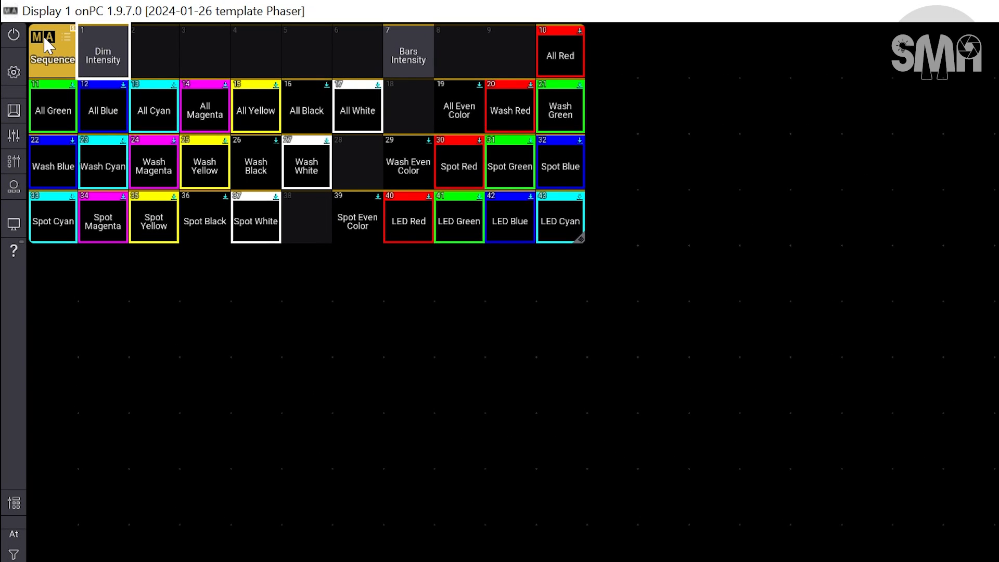
- Set the Sequence pool's action to Go+ in its window settings
{"action": "left_click", "coordinate": [46, 41]}
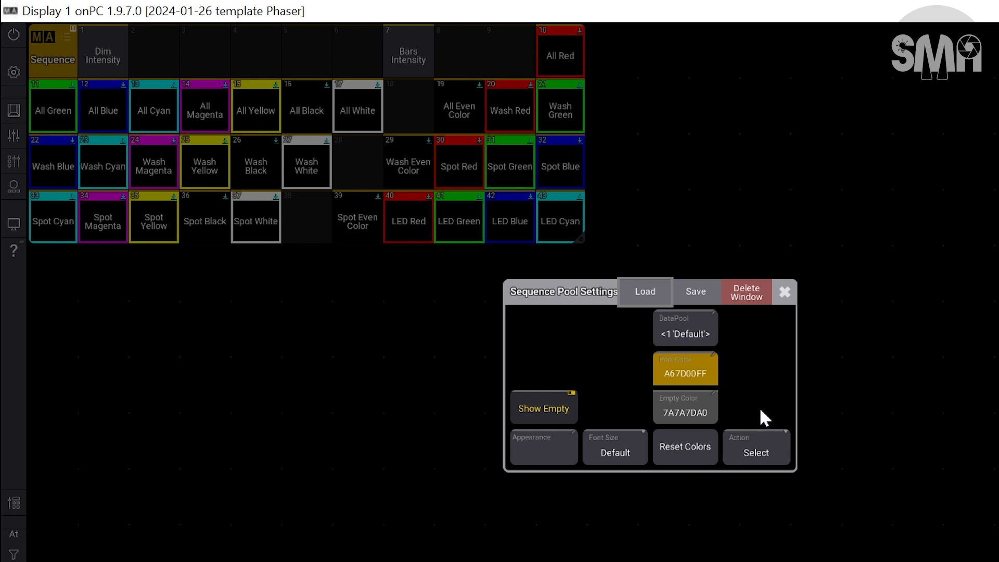
{"action": "left_click", "coordinate": [764, 452]}
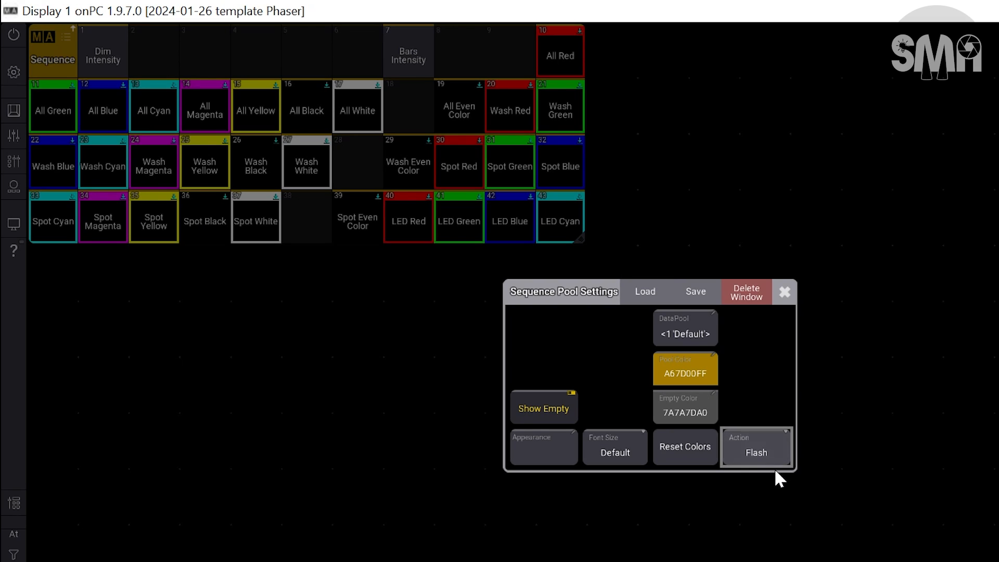
{"action": "right_click", "coordinate": [771, 458]}
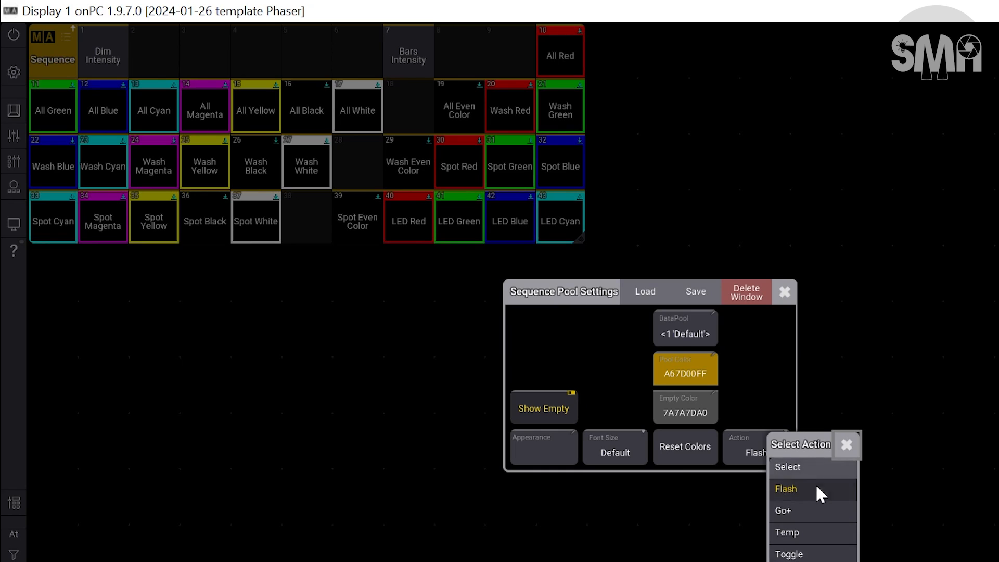
{"action": "left_click", "coordinate": [822, 522]}
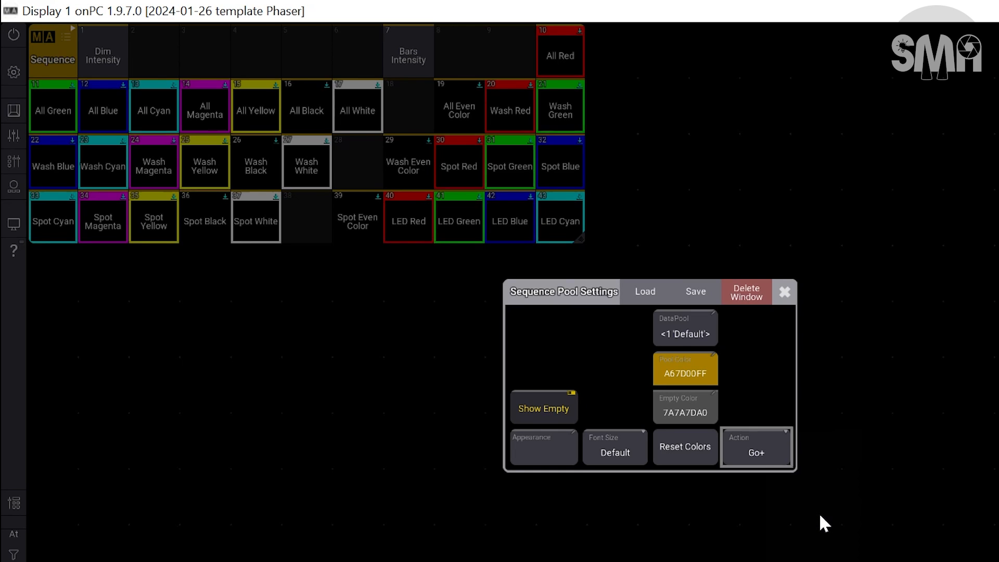
{"action": "left_click", "coordinate": [785, 292]}
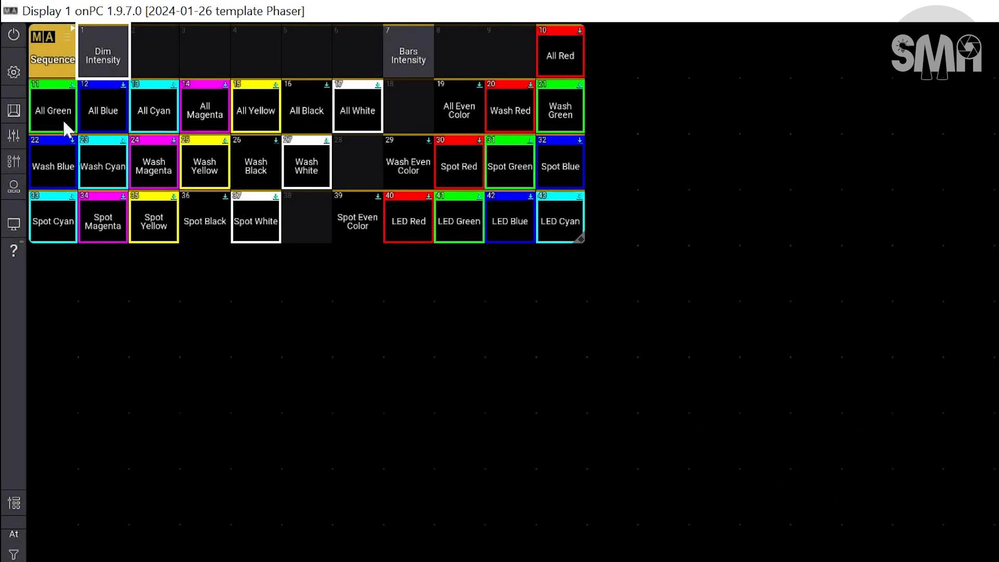
- Move the Sequence pool window to the upper right of the screen grid
{"action": "left_click_drag", "start_coordinate": [44, 39], "coordinate": [632, 61]}
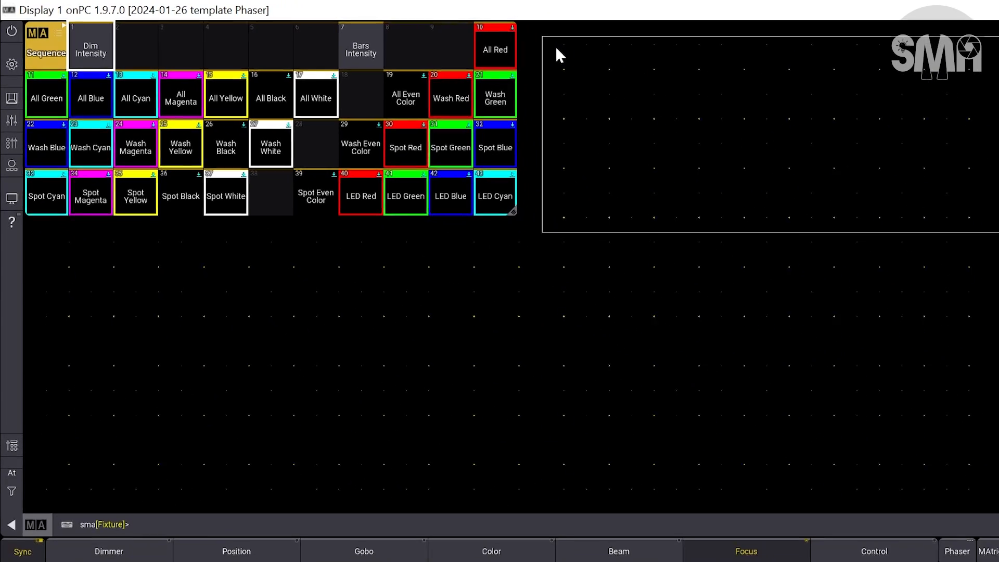
{"action": "left_click_drag", "start_coordinate": [556, 49], "coordinate": [577, 47]}
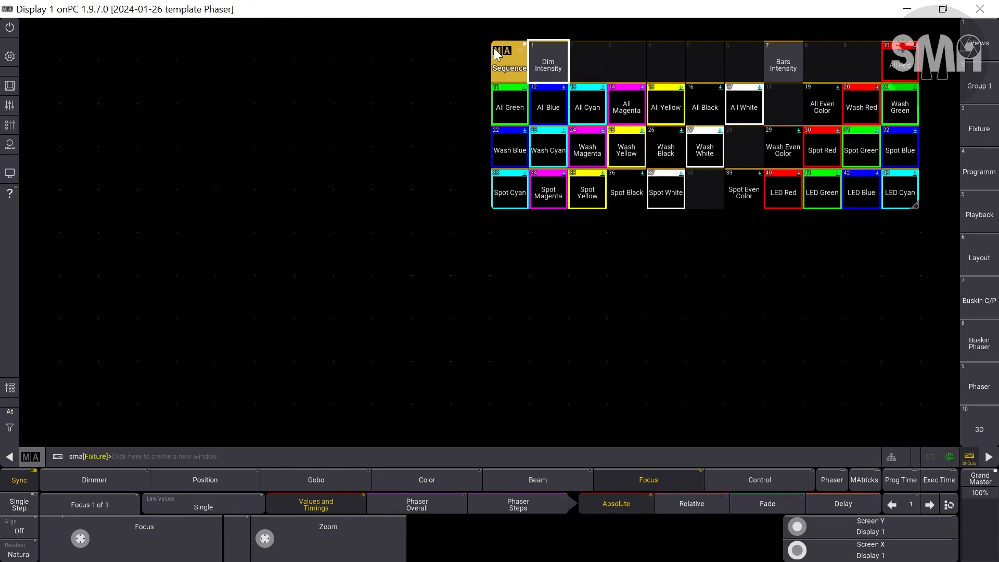
{"action": "left_click_drag", "start_coordinate": [497, 55], "coordinate": [510, 34]}
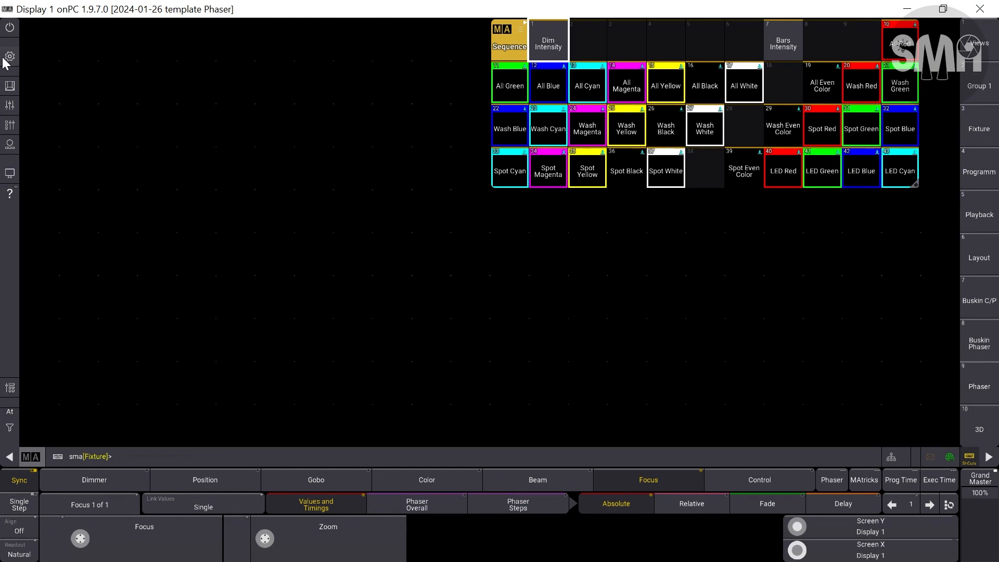
- Add a second Sequence pool window in the empty area beside the first and turn off keyboard shortcuts
{"action": "left_click_drag", "start_coordinate": [145, 79], "coordinate": [371, 108]}
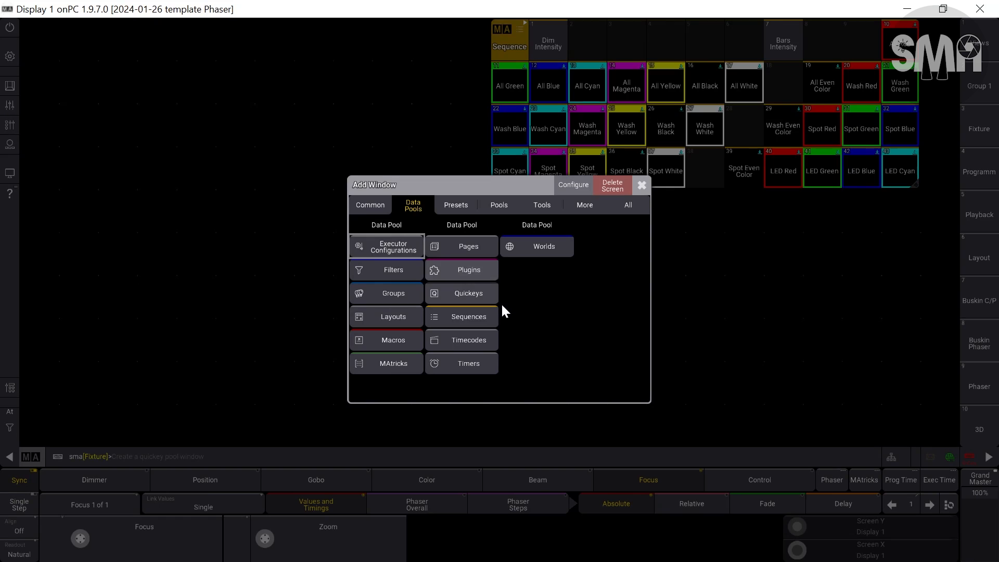
{"action": "left_click", "coordinate": [466, 320]}
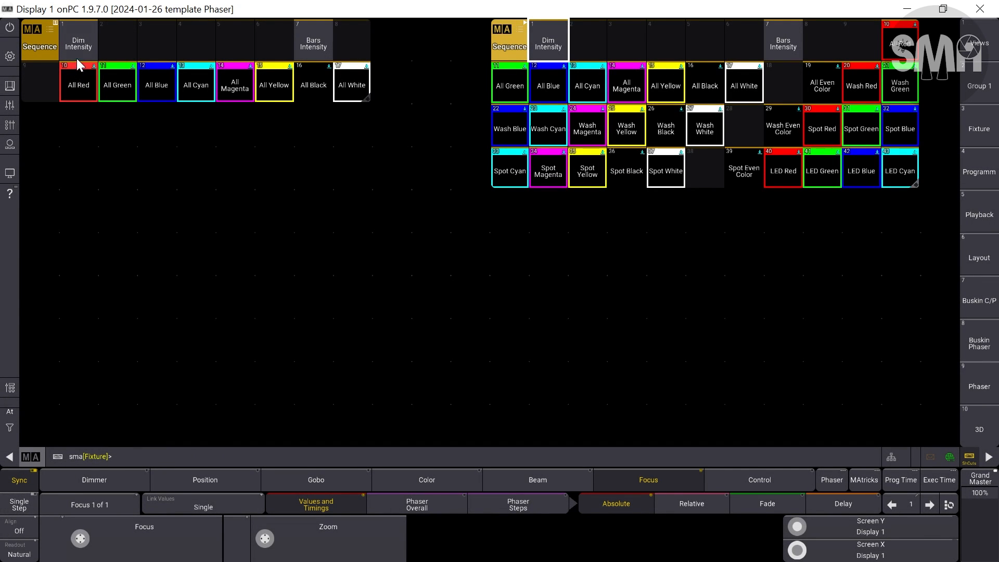
{"action": "left_click", "coordinate": [969, 458]}
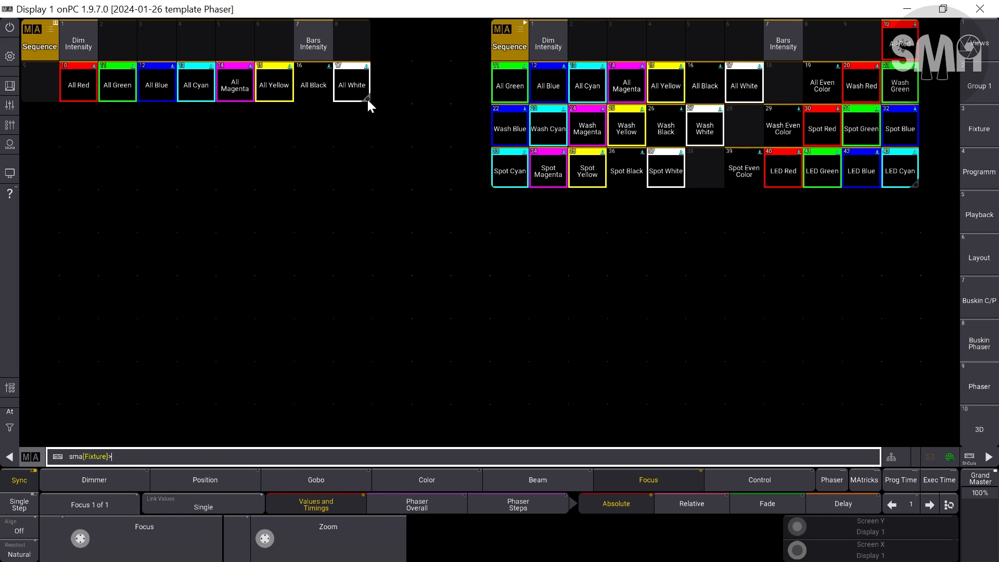
- Shrink the second Sequence pool window to a single row showing only the All narrow, All Medium and All Wide sequences
{"action": "left_click_drag", "start_coordinate": [367, 98], "coordinate": [207, 62]}
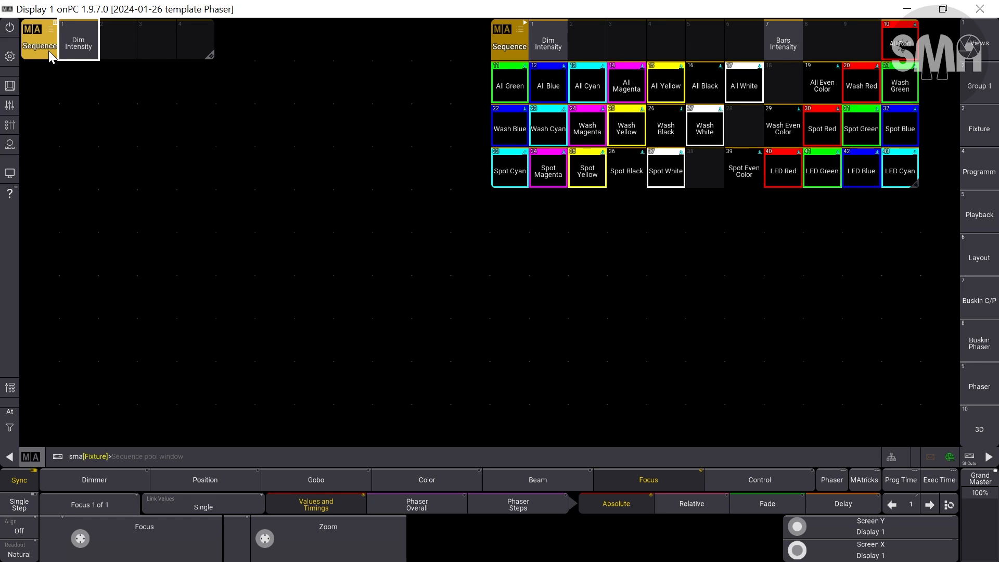
{"action": "scroll", "coordinate": [49, 51], "scroll_direction": "down", "scroll_amount": 5}
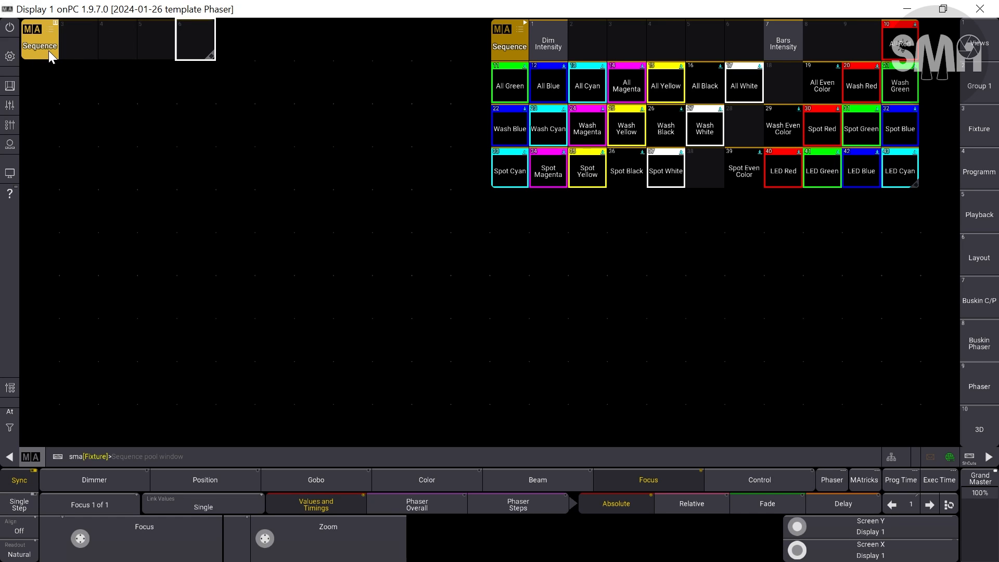
{"action": "scroll", "coordinate": [48, 51], "scroll_direction": "down", "scroll_amount": 10}
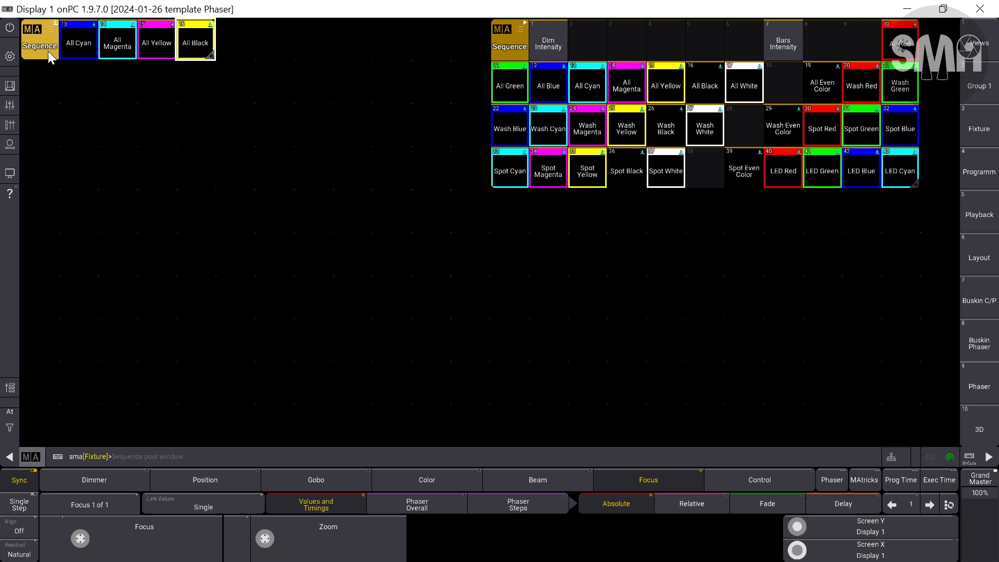
{"action": "scroll", "coordinate": [48, 51], "scroll_direction": "down", "scroll_amount": 20}
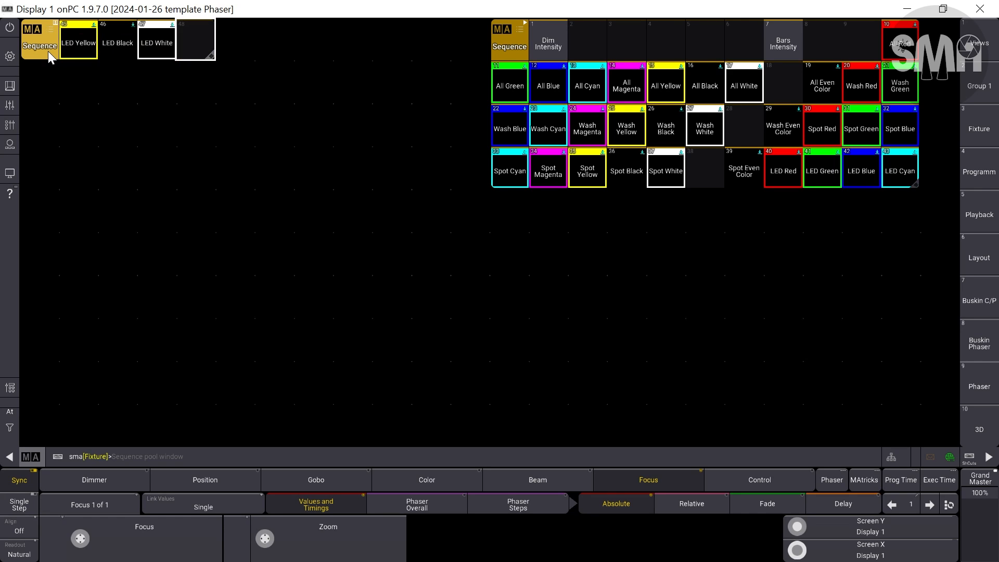
{"action": "scroll", "coordinate": [48, 51], "scroll_direction": "down", "scroll_amount": 4}
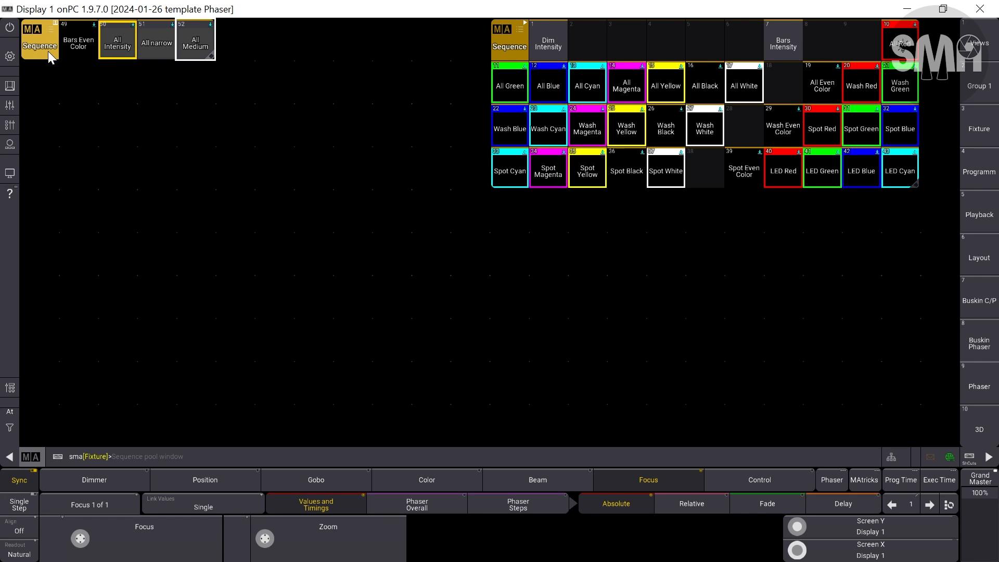
{"action": "scroll", "coordinate": [48, 51], "scroll_direction": "down", "scroll_amount": 1}
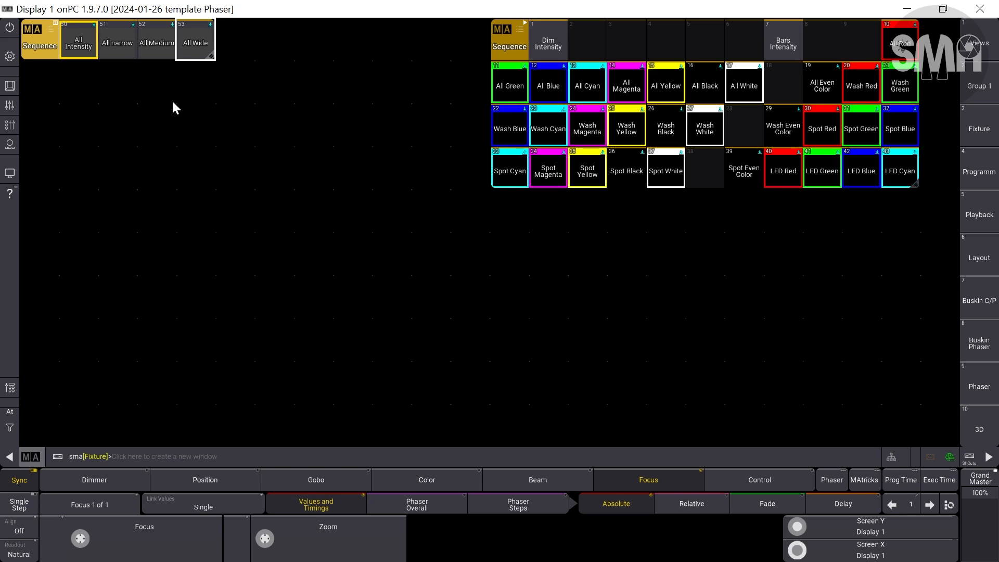
{"action": "scroll", "coordinate": [99, 57], "scroll_direction": "down", "scroll_amount": 1}
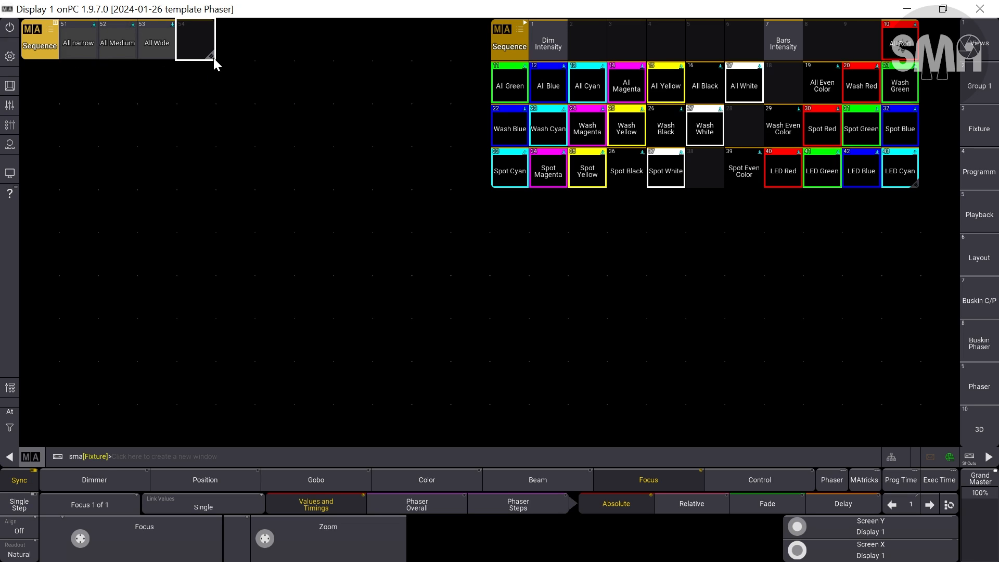
{"action": "left_click_drag", "start_coordinate": [213, 58], "coordinate": [174, 58]}
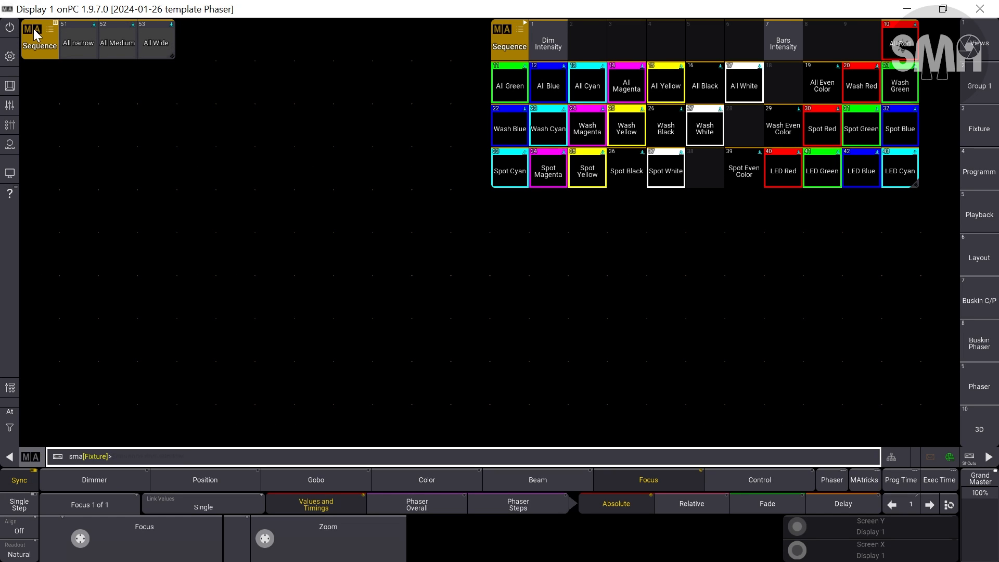
- Place the beam-width Sequence pool window directly beside the color pool's second row and set its action to Go+
{"action": "left_click_drag", "start_coordinate": [33, 29], "coordinate": [346, 79]}
{"action": "left_click", "coordinate": [364, 90]}
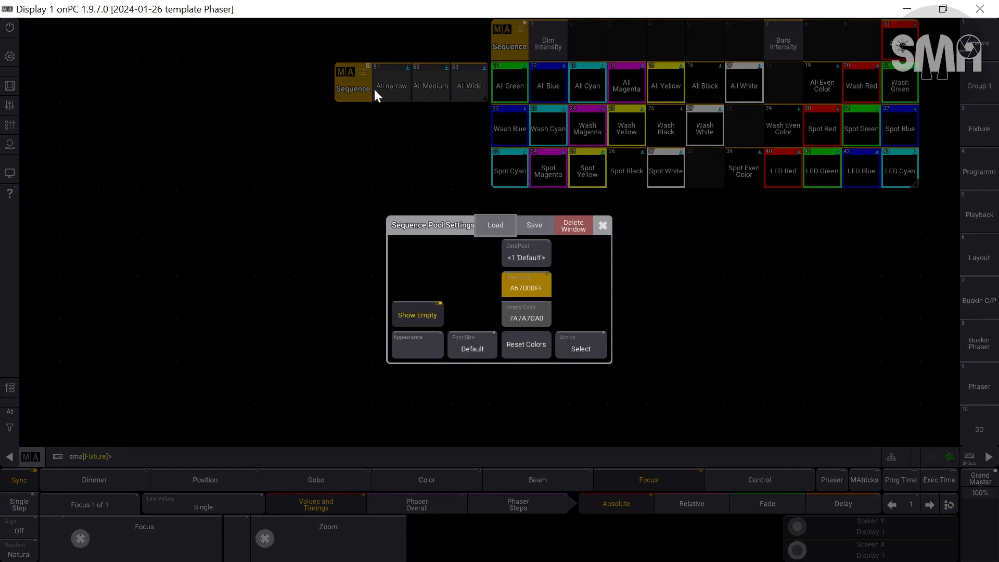
{"action": "left_click", "coordinate": [591, 346]}
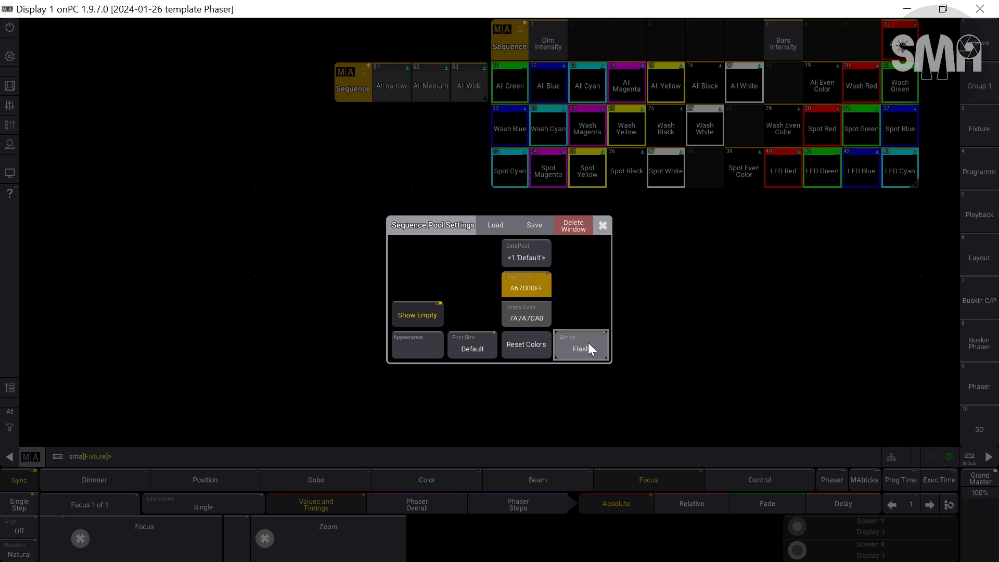
{"action": "left_click", "coordinate": [595, 340]}
{"action": "left_click", "coordinate": [628, 377]}
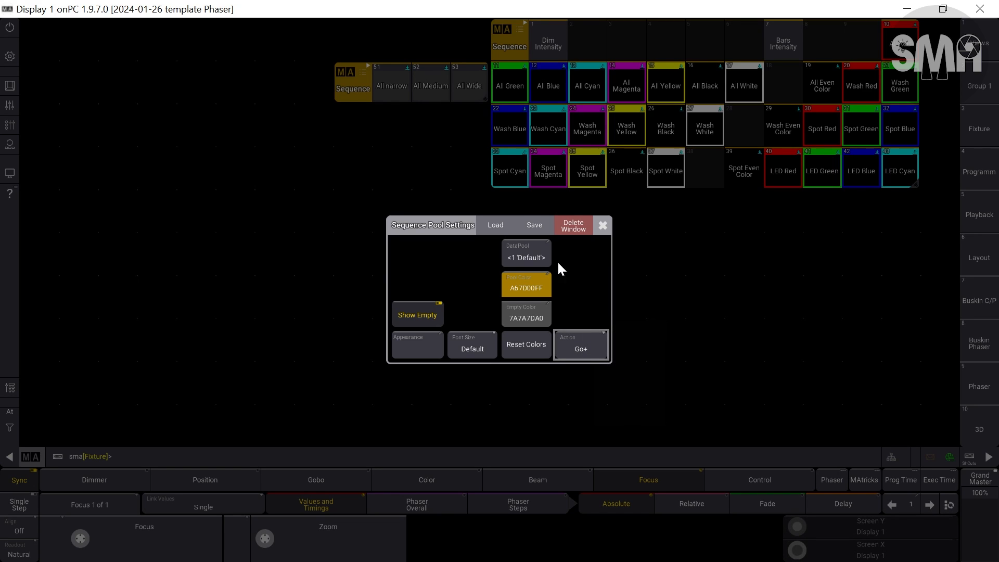
{"action": "left_click", "coordinate": [602, 225]}
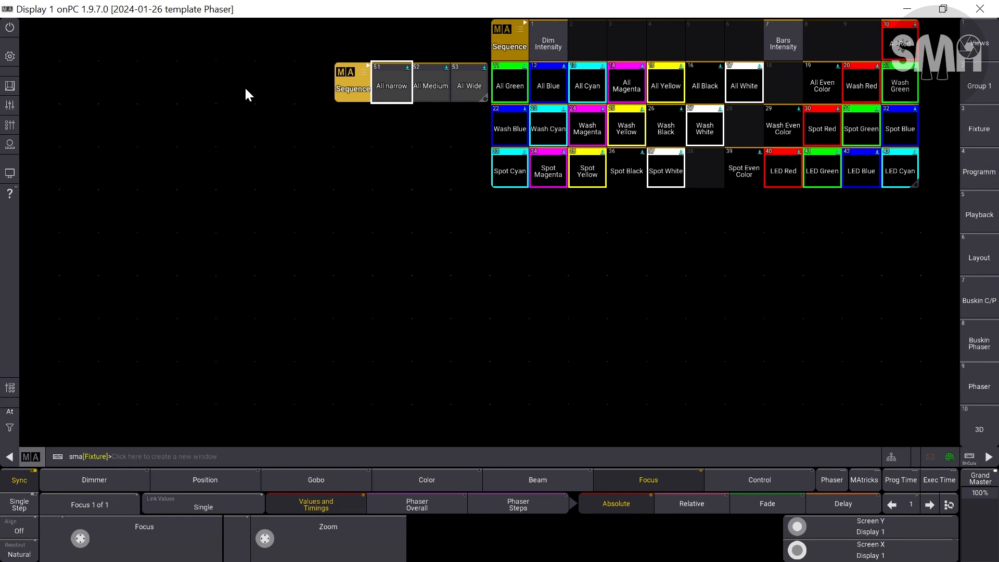
- Add a third Sequence pool window in the empty area beside the beam-width pool and shrink it to a single sequence cell
{"action": "left_click", "coordinate": [33, 78]}
{"action": "left_click", "coordinate": [485, 312]}
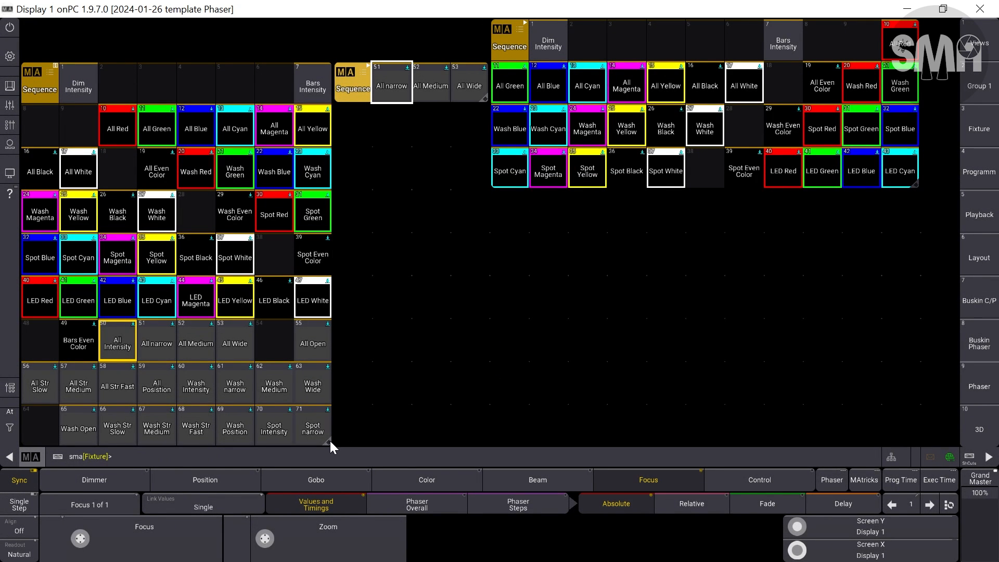
{"action": "left_click_drag", "start_coordinate": [330, 442], "coordinate": [43, 94]}
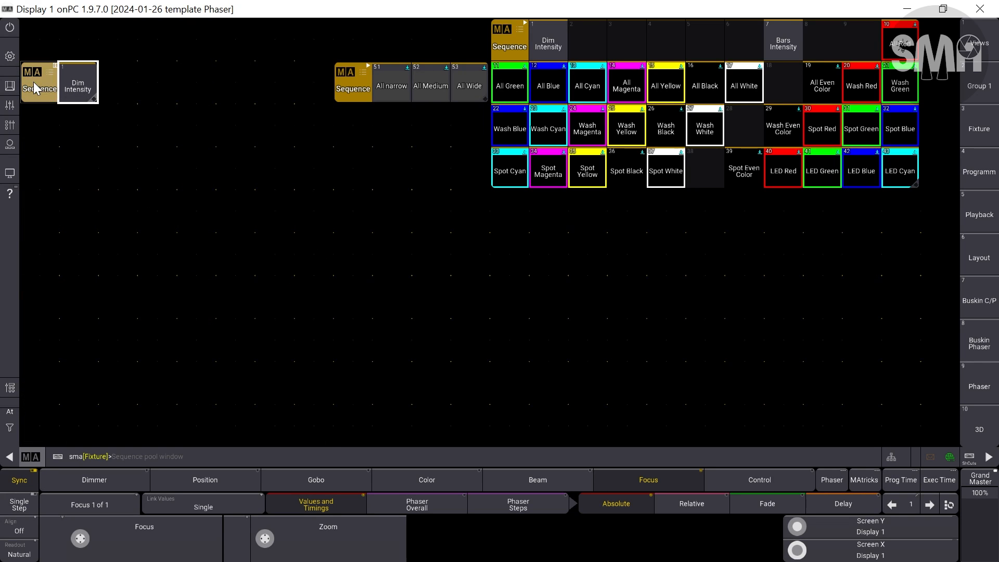
{"action": "scroll", "coordinate": [33, 82], "scroll_direction": "down", "scroll_amount": 20}
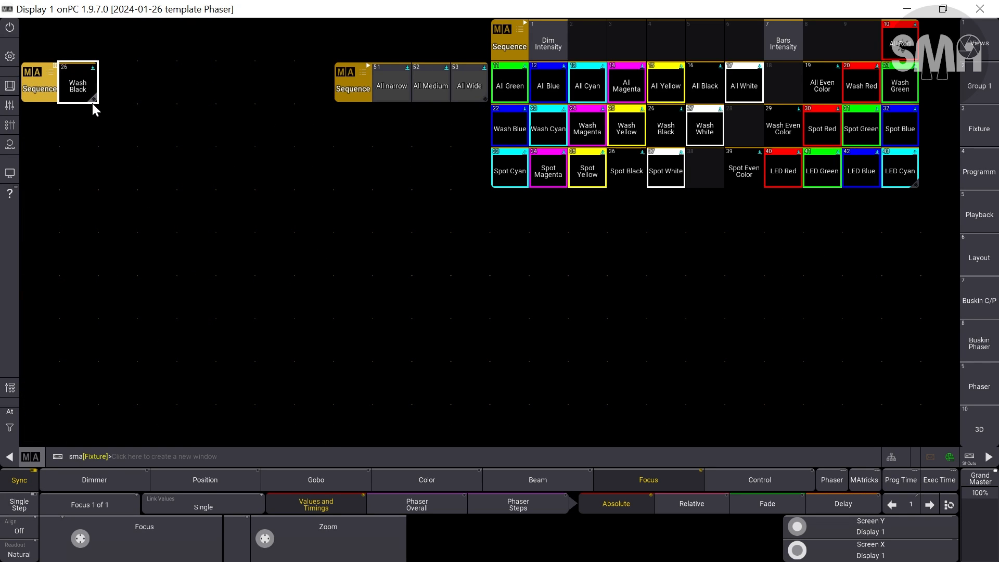
{"action": "left_click_drag", "start_coordinate": [209, 111], "coordinate": [209, 111]}
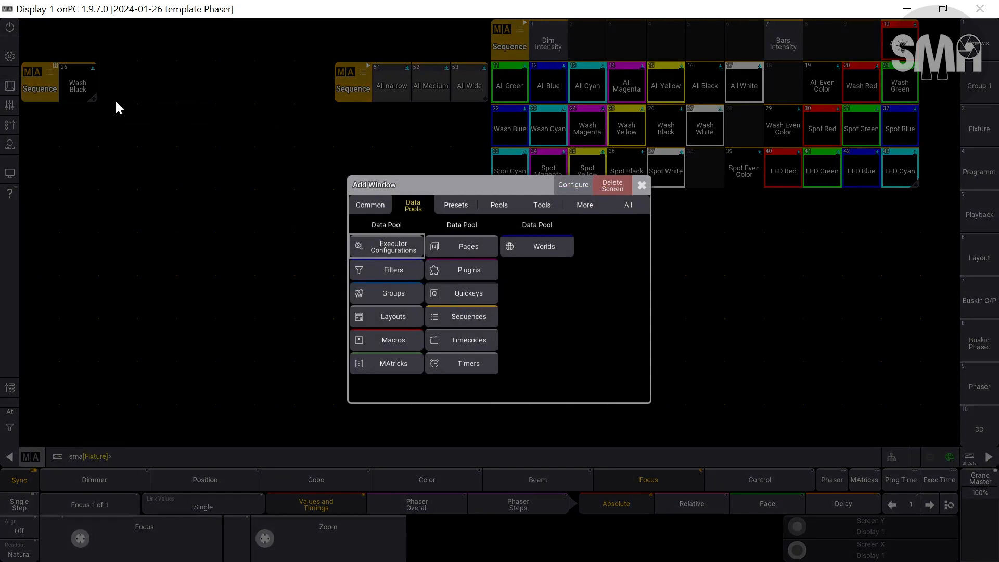
{"action": "left_click", "coordinate": [638, 186]}
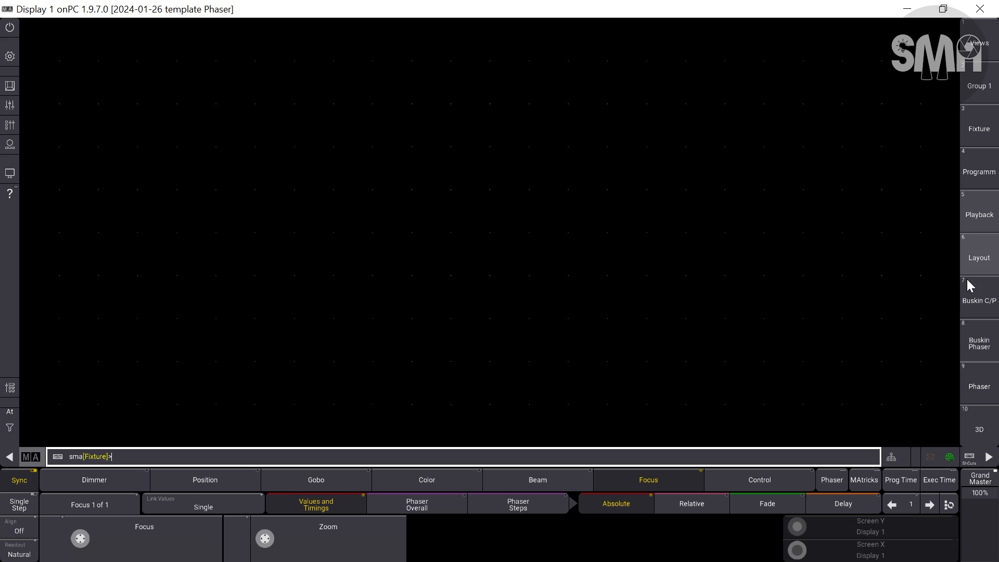
- Recall the Action Buttons view from the Views pool and check the action settings of the All Intensity, All narrow and All Open pool windows
{"action": "left_click", "coordinate": [979, 42]}
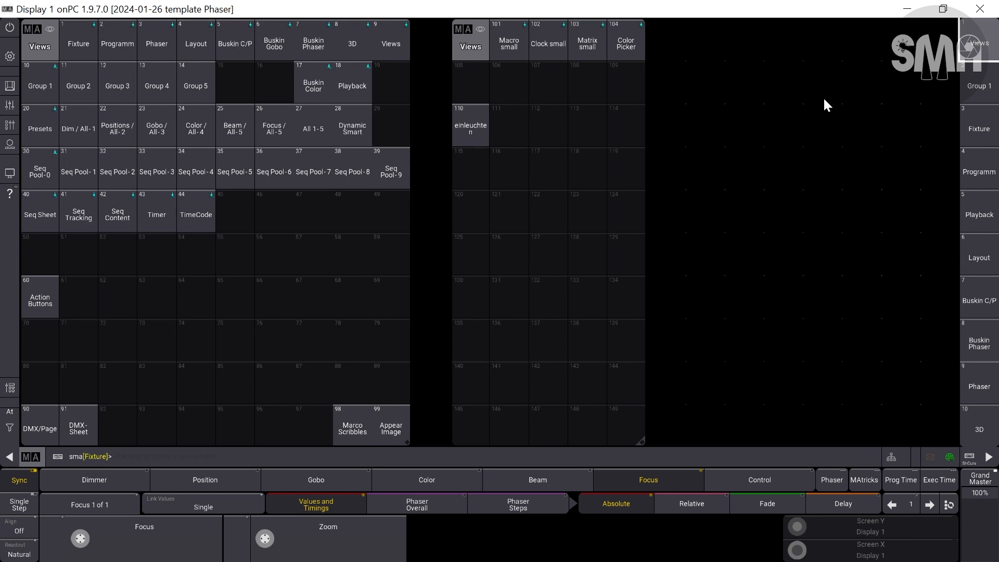
{"action": "left_click", "coordinate": [41, 286]}
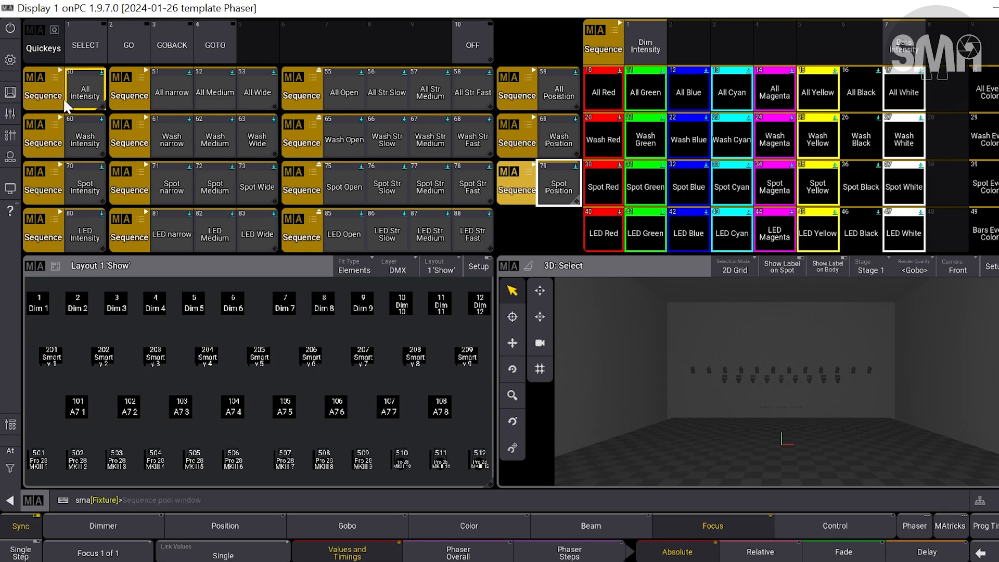
{"action": "left_click", "coordinate": [32, 74]}
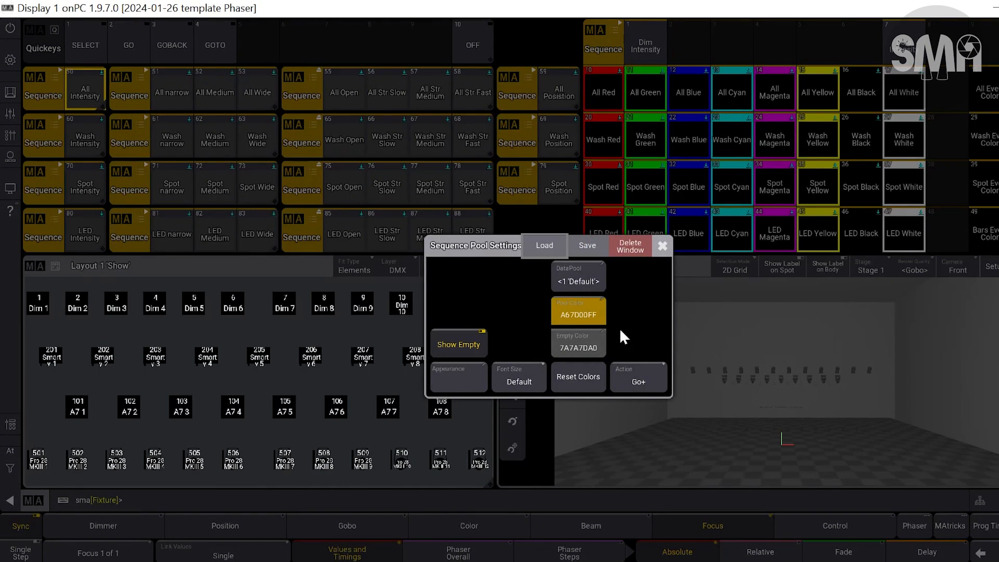
{"action": "left_click", "coordinate": [669, 247]}
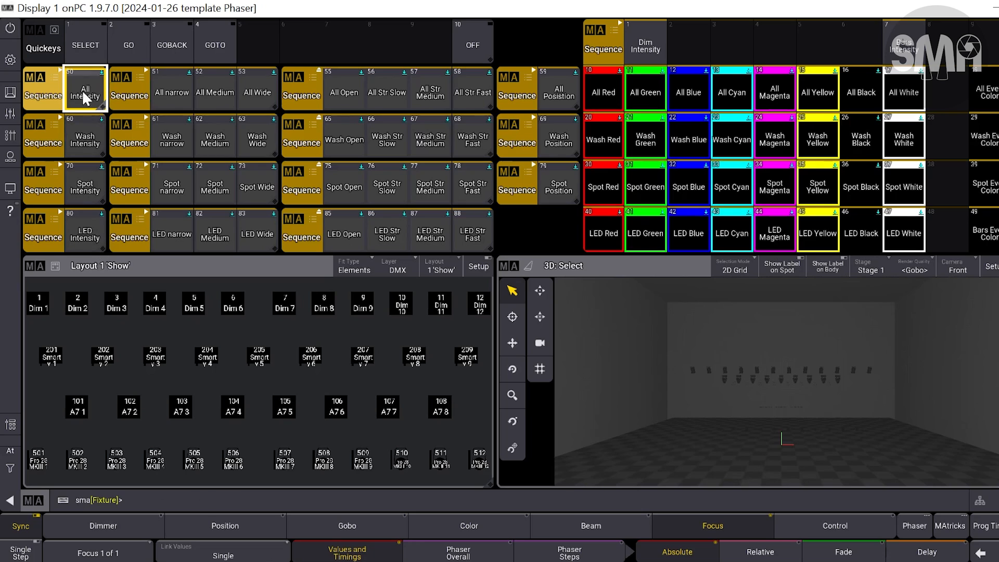
{"action": "left_click", "coordinate": [35, 76]}
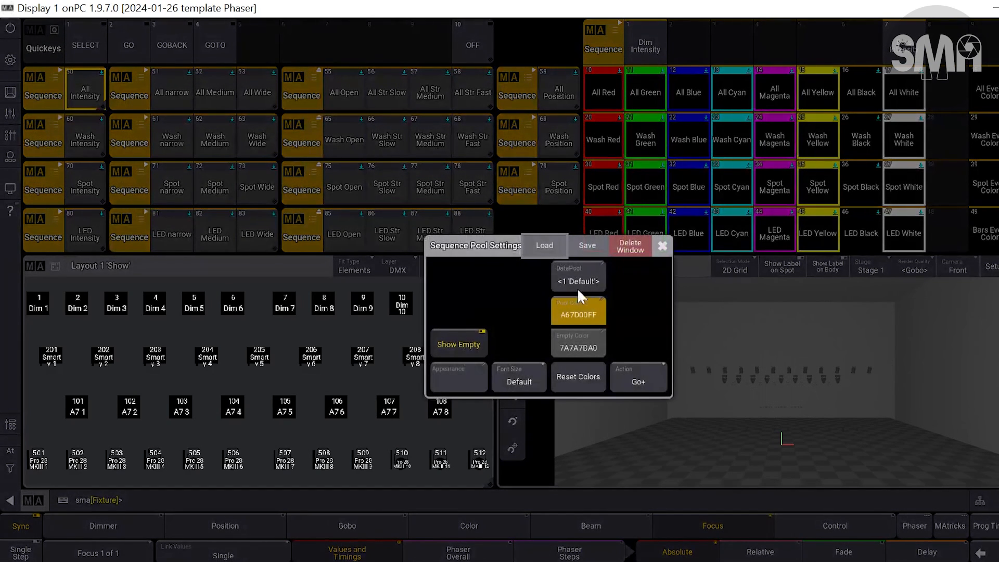
{"action": "left_click", "coordinate": [662, 245]}
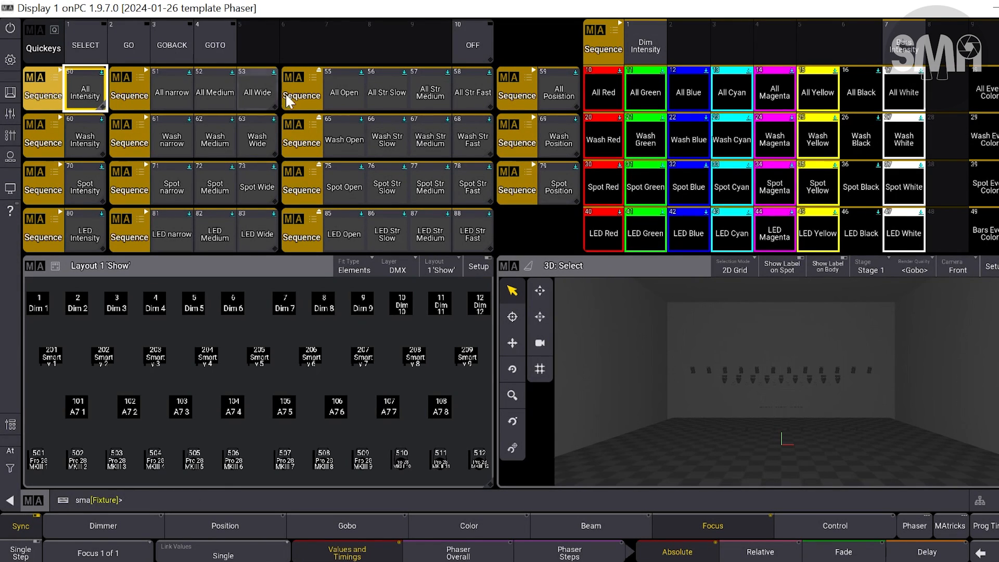
{"action": "left_click", "coordinate": [117, 82]}
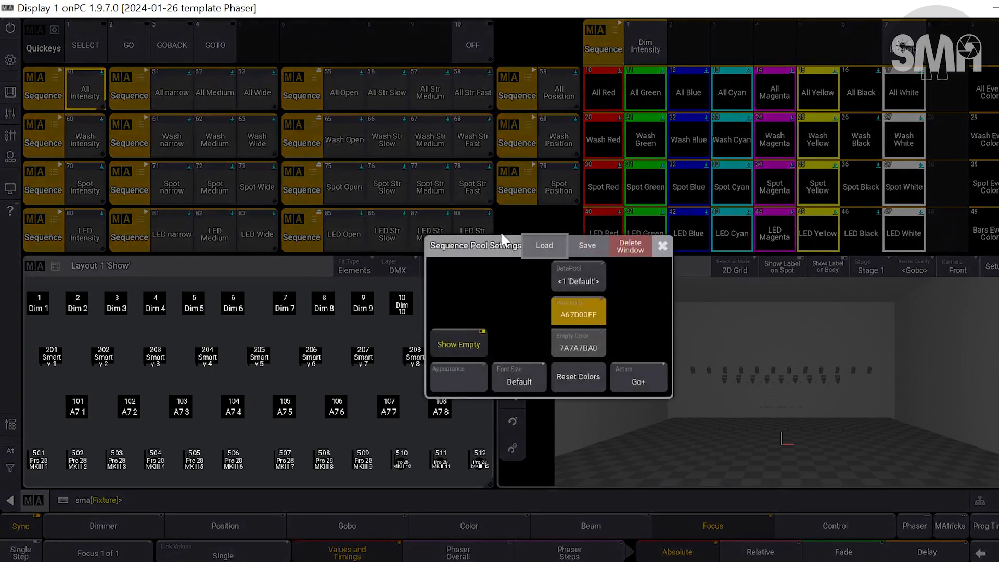
{"action": "left_click", "coordinate": [665, 251]}
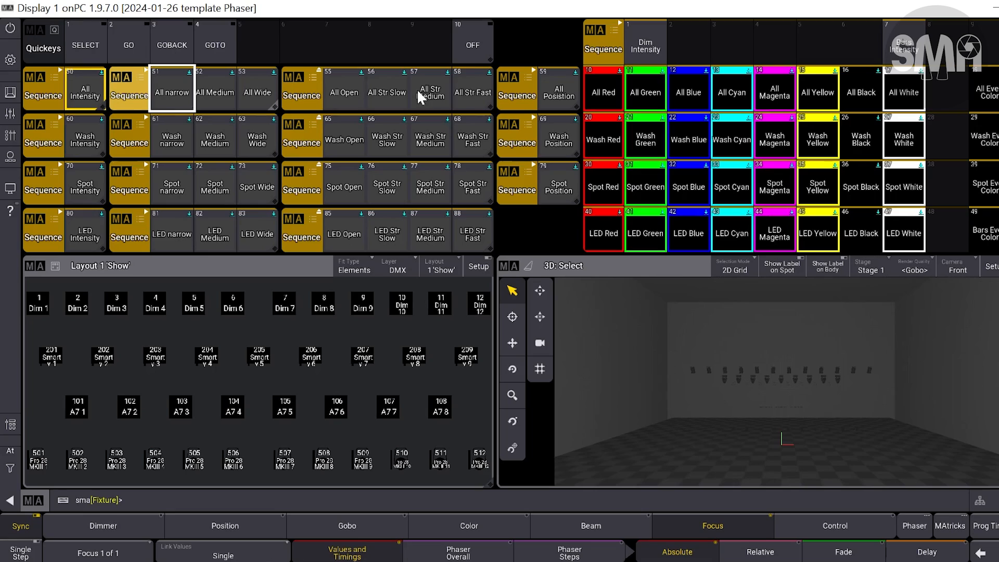
{"action": "left_click", "coordinate": [290, 76]}
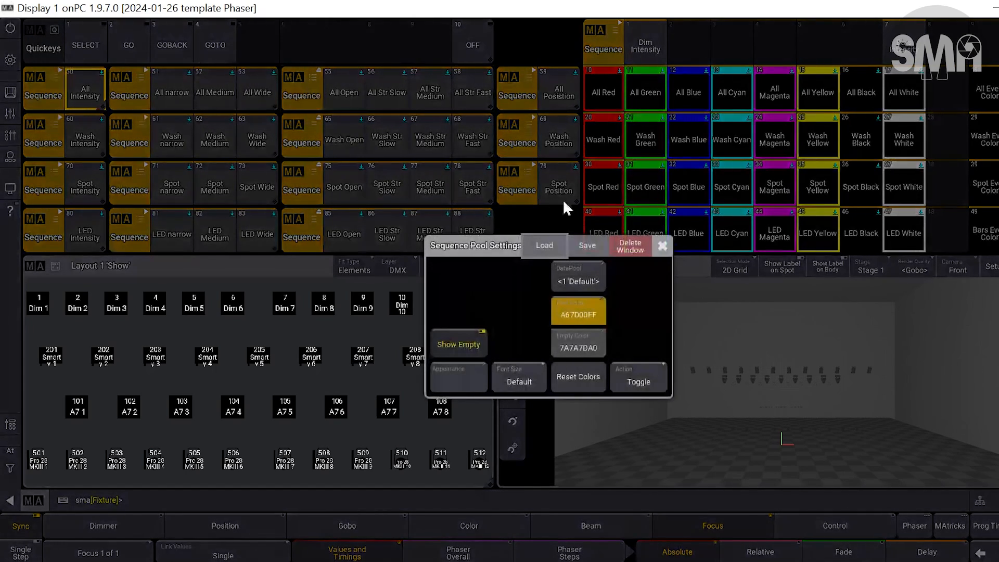
{"action": "left_click", "coordinate": [663, 246]}
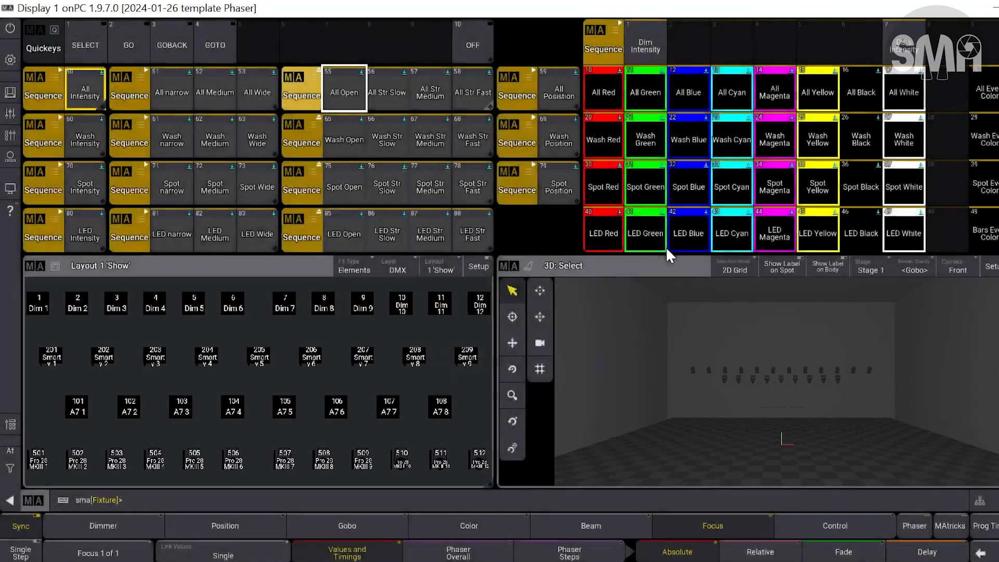
- Toggle All Open and All Str Slow, and switch back and forth between the All Str Slow, Medium and Fast sequences
{"action": "left_click", "coordinate": [337, 92]}
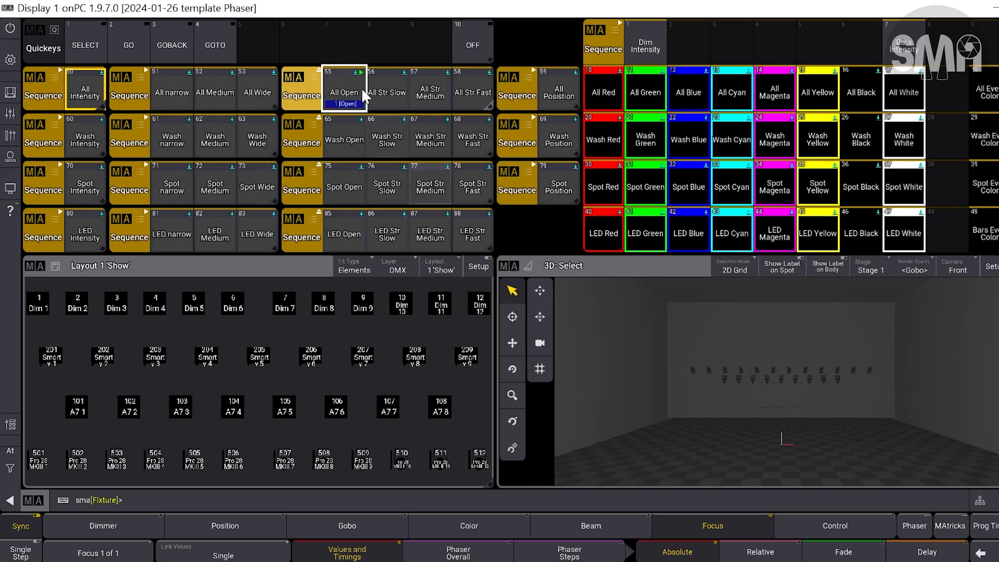
{"action": "left_click", "coordinate": [385, 96]}
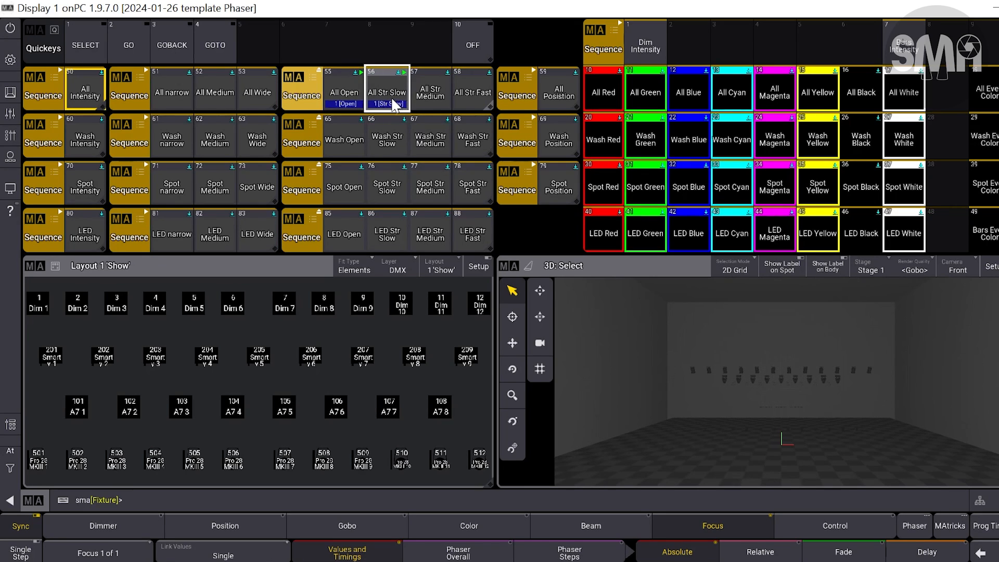
{"action": "left_click", "coordinate": [428, 102]}
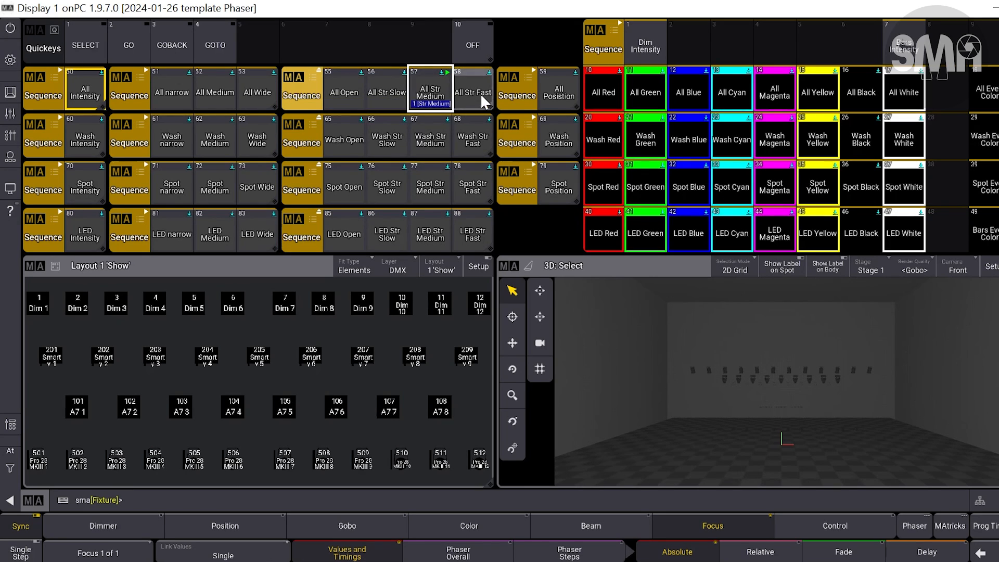
{"action": "left_click", "coordinate": [474, 95]}
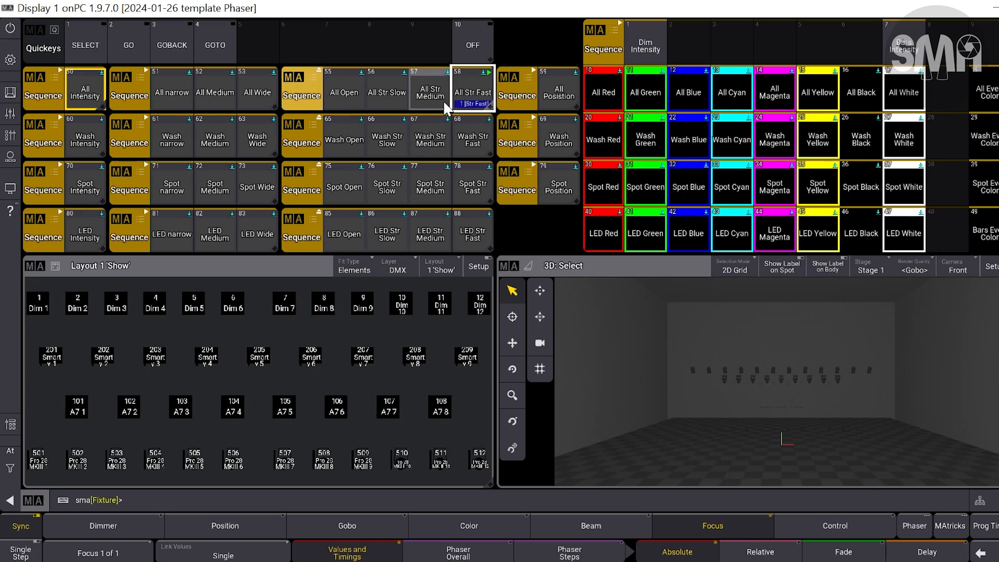
{"action": "left_click", "coordinate": [427, 92]}
{"action": "left_click", "coordinate": [386, 97]}
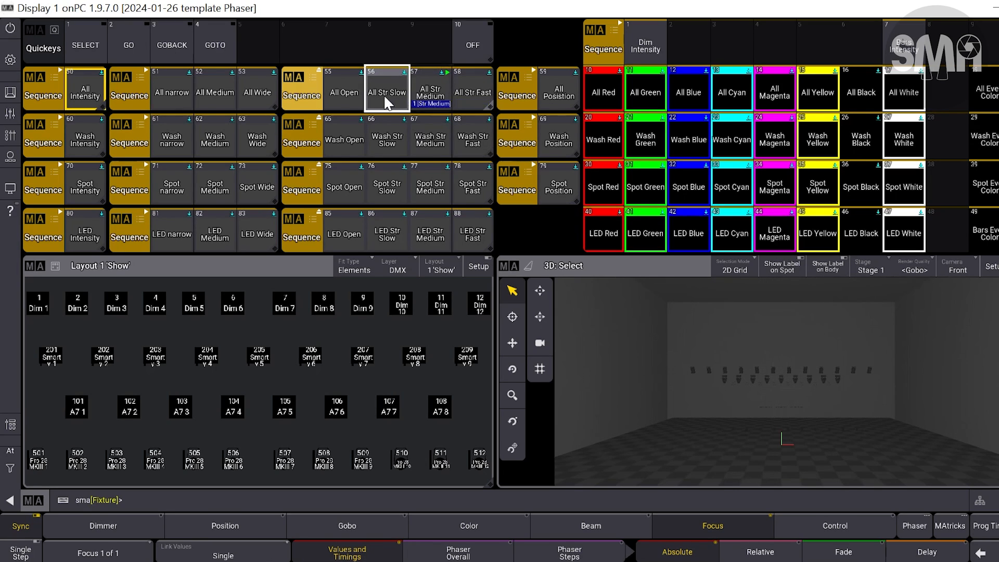
{"action": "left_click", "coordinate": [430, 97]}
{"action": "left_click", "coordinate": [475, 98]}
{"action": "left_click", "coordinate": [423, 97]}
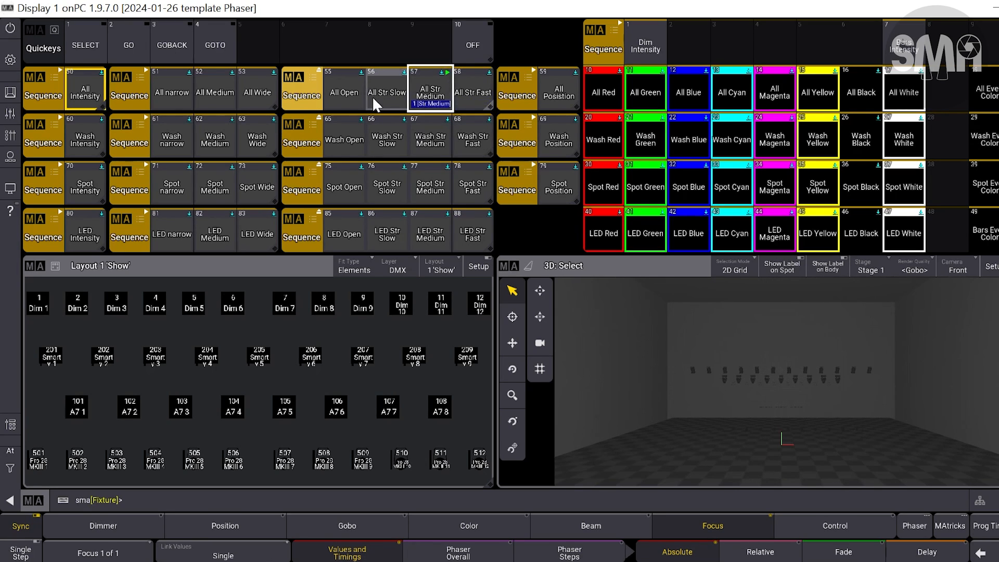
{"action": "left_click", "coordinate": [375, 97]}
{"action": "left_click", "coordinate": [430, 100]}
{"action": "left_click", "coordinate": [472, 96]}
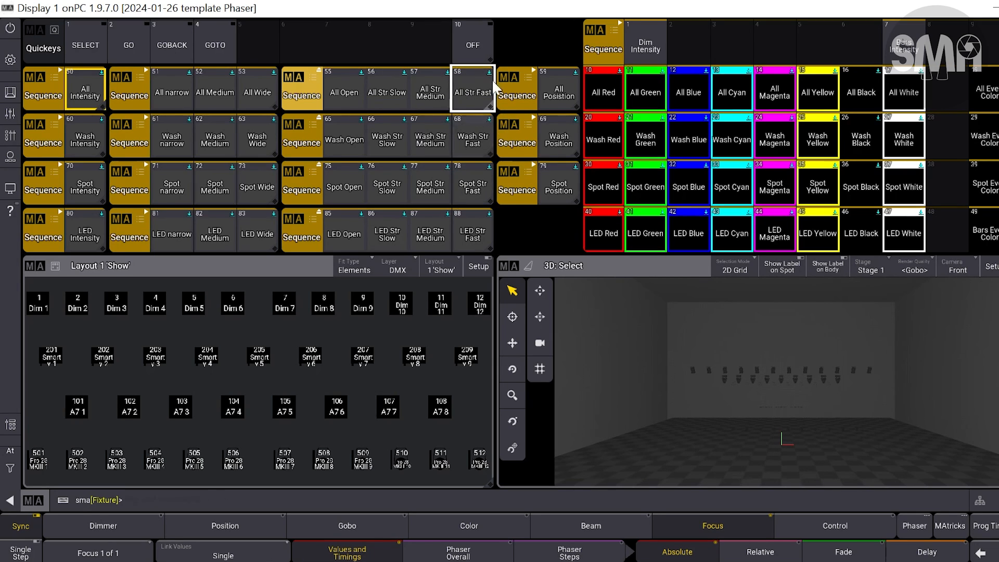
- Open the All Intensity sequence for editing to examine its cue list
{"action": "left_click", "coordinate": [83, 90]}
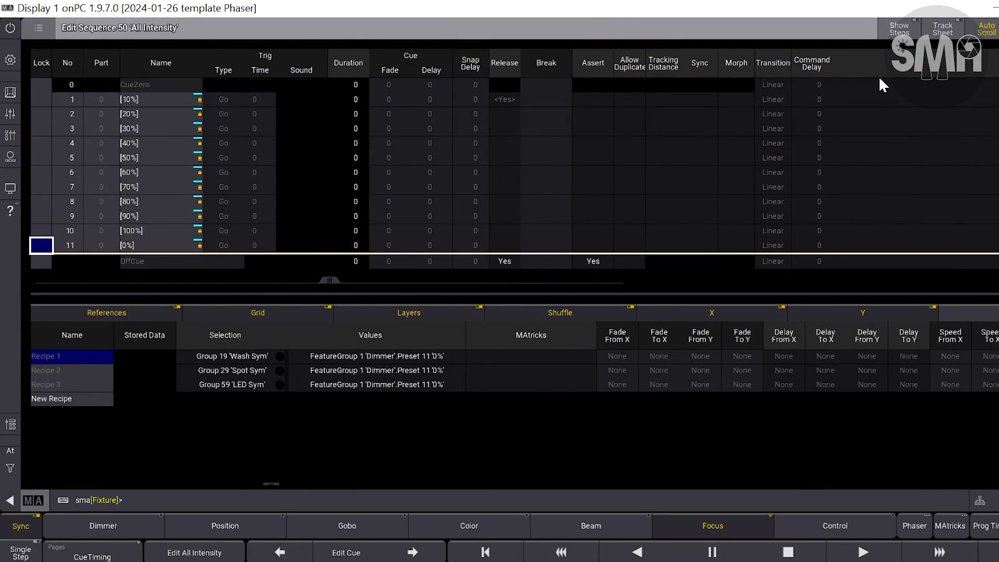
- Leave the cue list editor and send the All Intensity sequence to cue 10 (100%) with Goto
{"action": "key", "text": "Escape"}
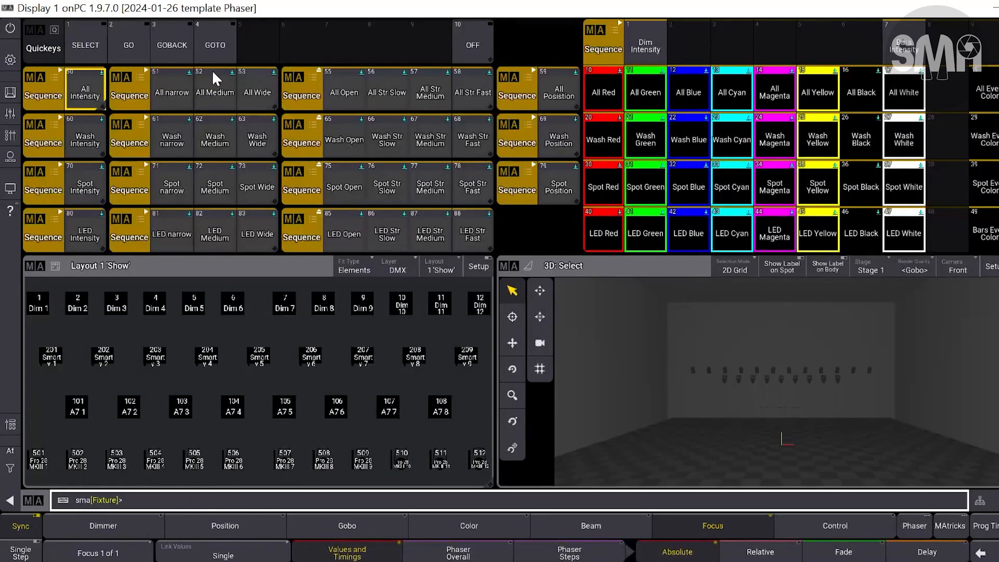
{"action": "left_click", "coordinate": [217, 45]}
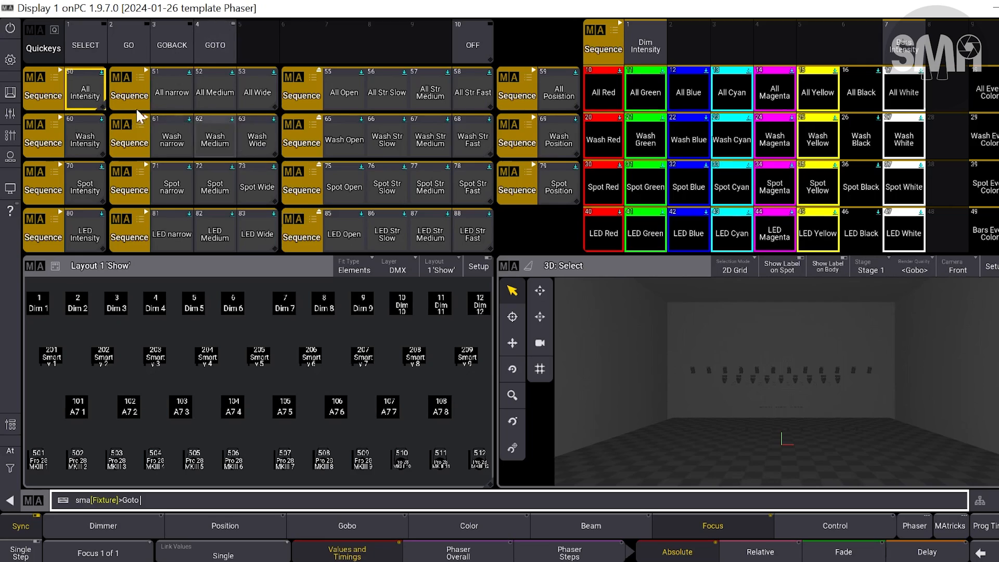
{"action": "left_click", "coordinate": [80, 89]}
{"action": "left_click", "coordinate": [196, 395]}
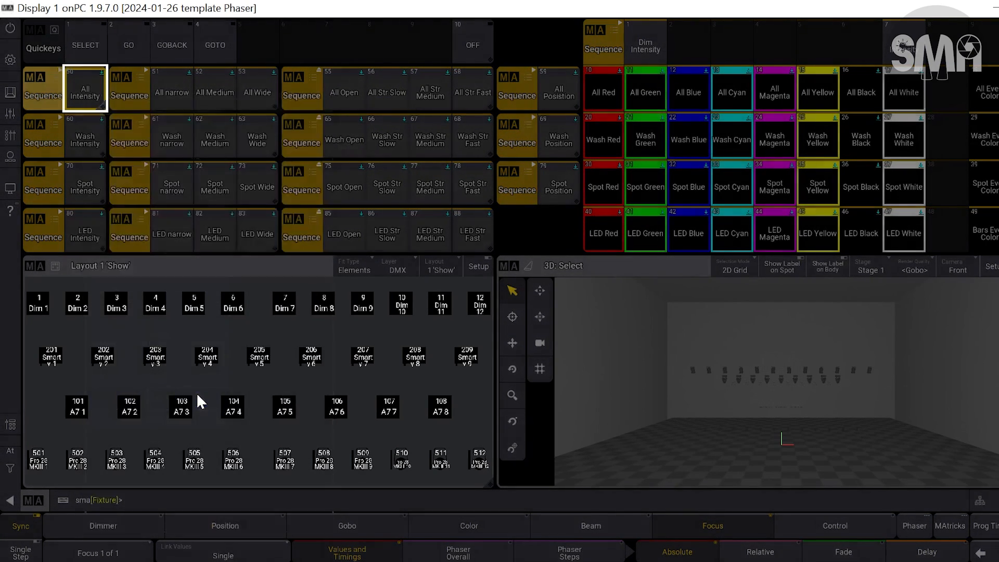
- Toggle through All Str Slow, All Str Medium and All Str Fast, then switch All Str Fast off
{"action": "left_click", "coordinate": [395, 82]}
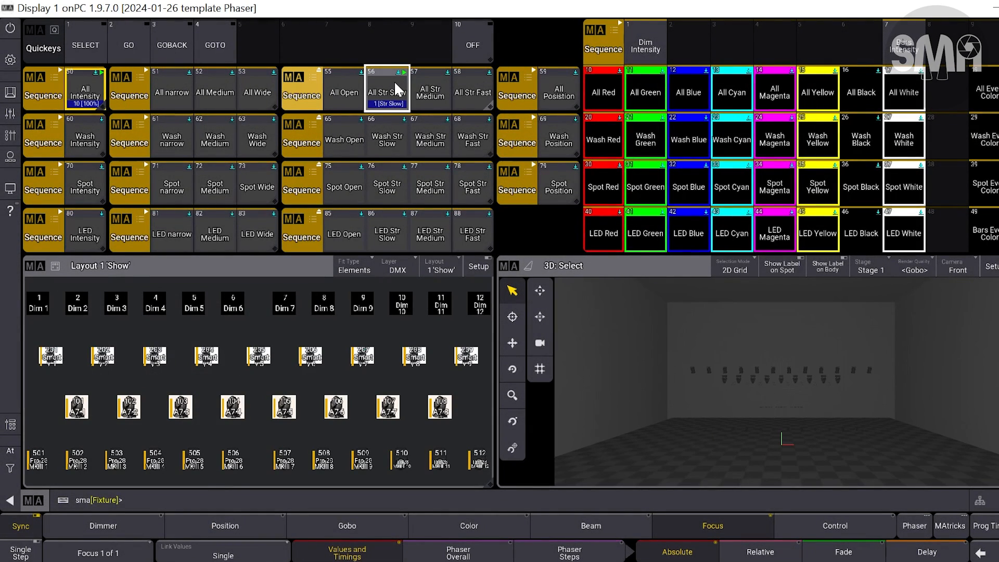
{"action": "left_click", "coordinate": [429, 93]}
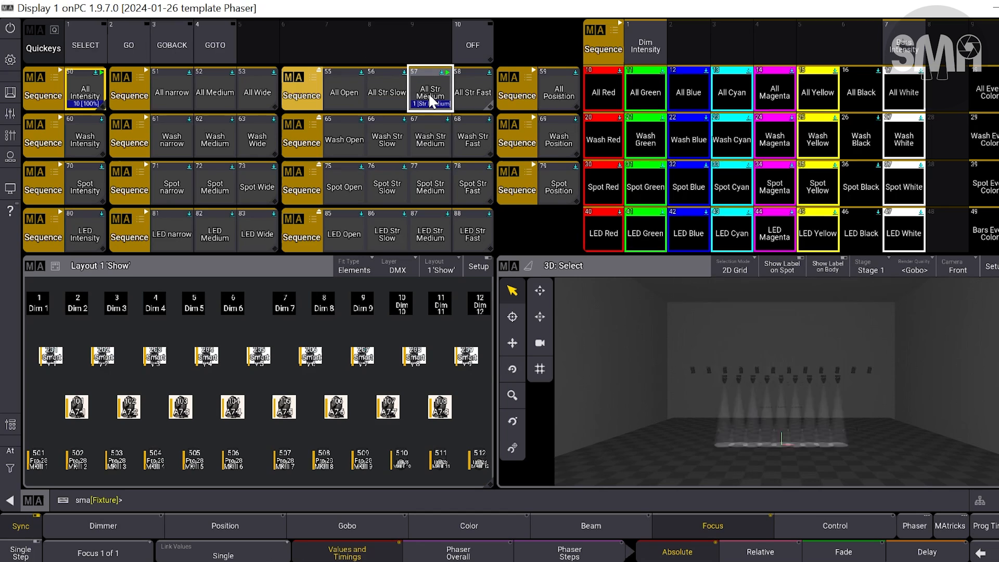
{"action": "left_click", "coordinate": [470, 92]}
{"action": "left_click", "coordinate": [470, 92]}
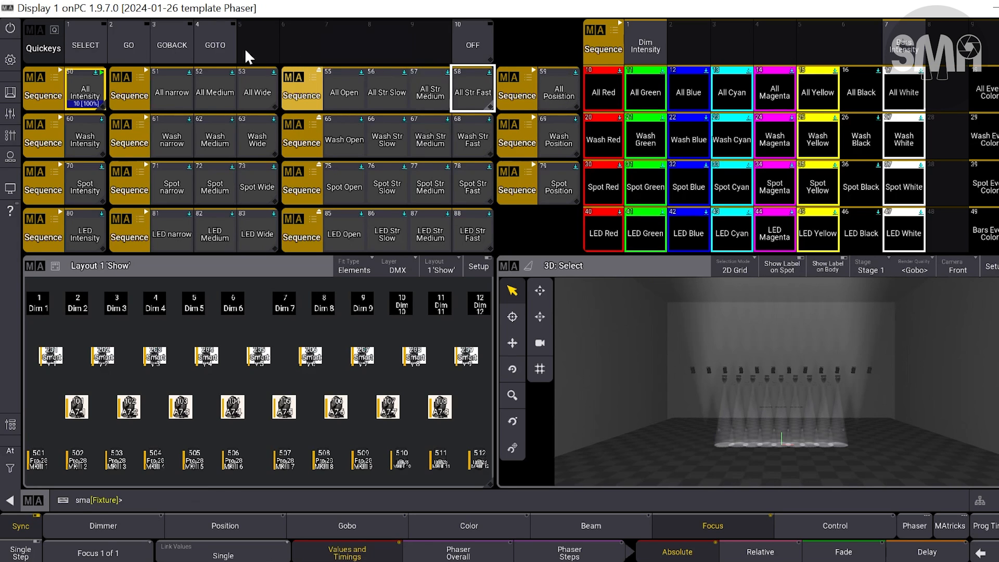
- Send the All Posistion sequence to cue 9 (XX) with Goto
{"action": "left_click", "coordinate": [206, 41]}
{"action": "left_click", "coordinate": [551, 89]}
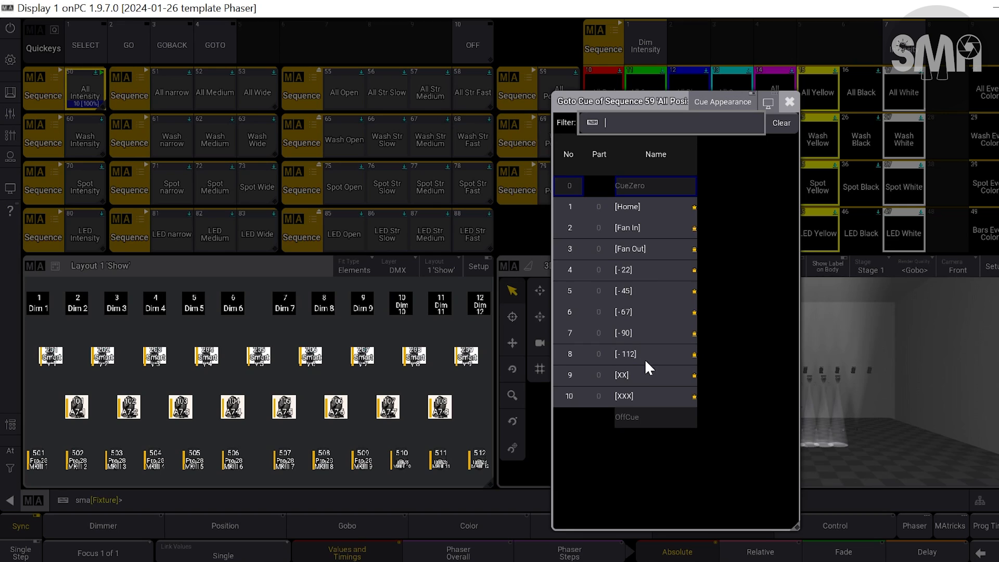
{"action": "left_click", "coordinate": [647, 372]}
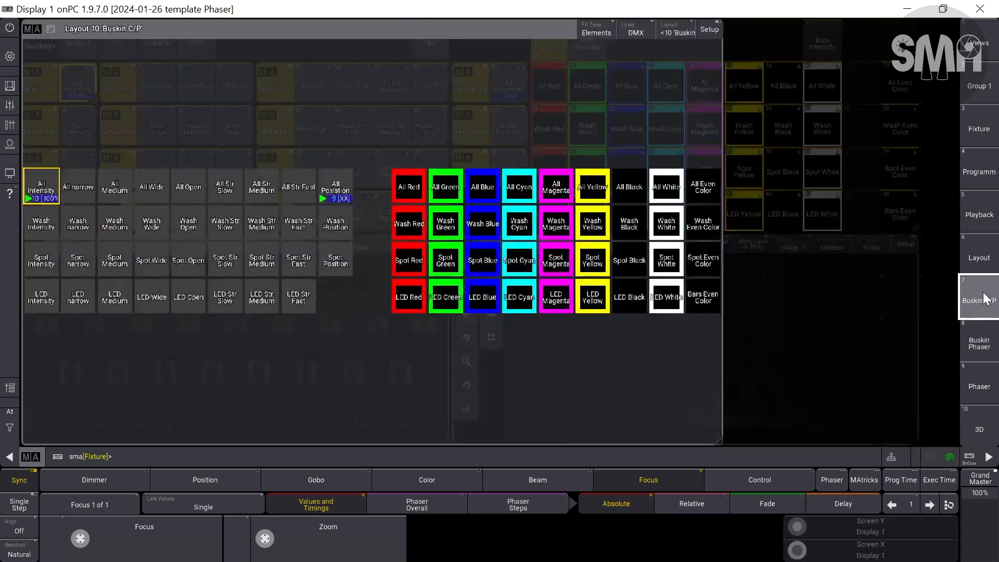
- Recall the Buskin C/P view and add a 3D Viewer window filling the empty area beside the layout
{"action": "left_click", "coordinate": [982, 297]}
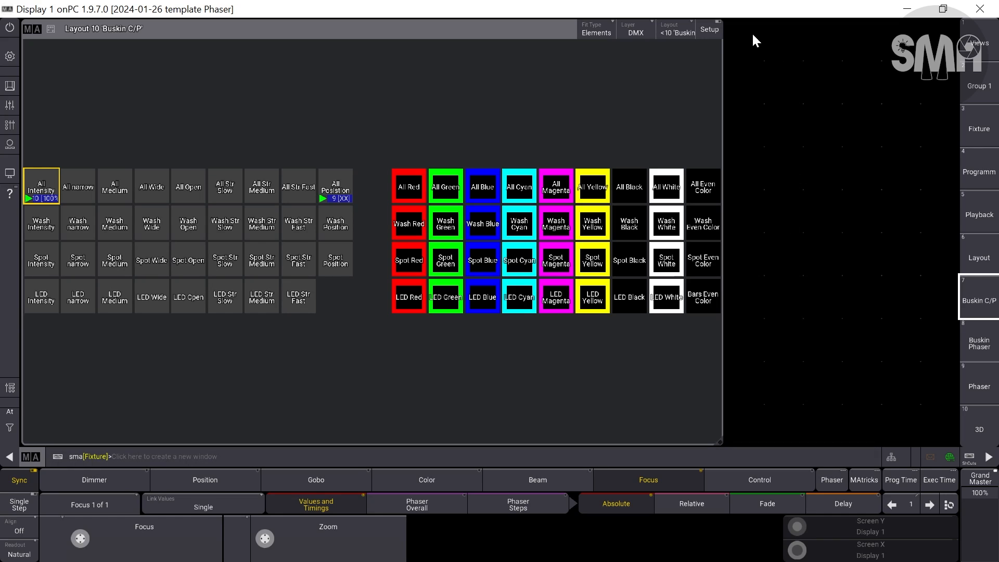
{"action": "left_click_drag", "start_coordinate": [731, 34], "coordinate": [954, 436]}
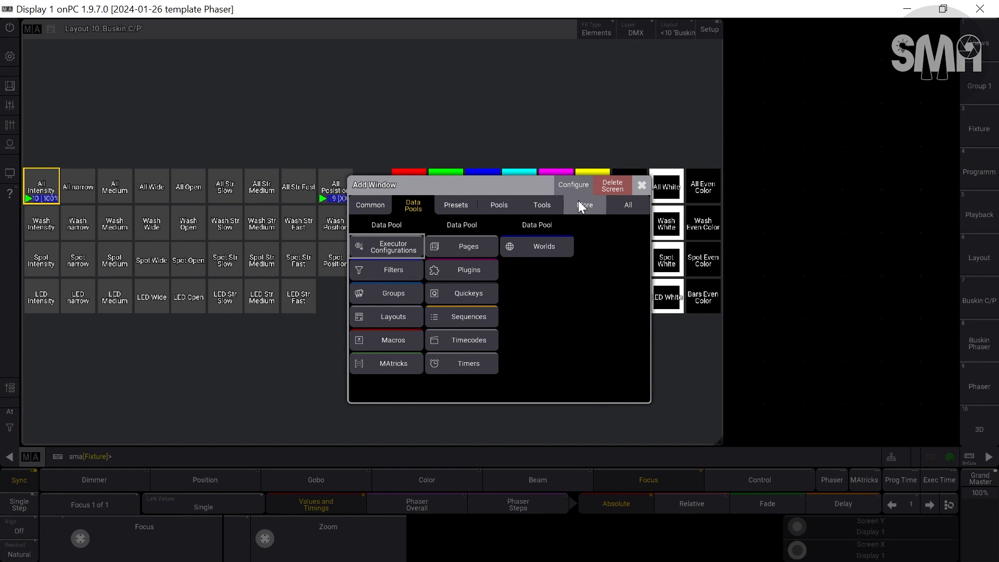
{"action": "left_click", "coordinate": [379, 206]}
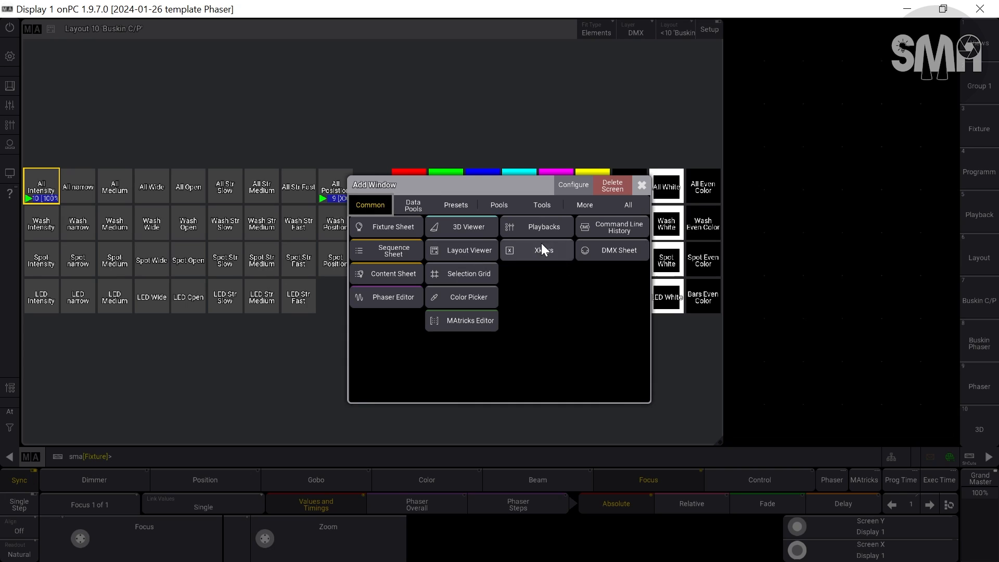
{"action": "left_click", "coordinate": [461, 230]}
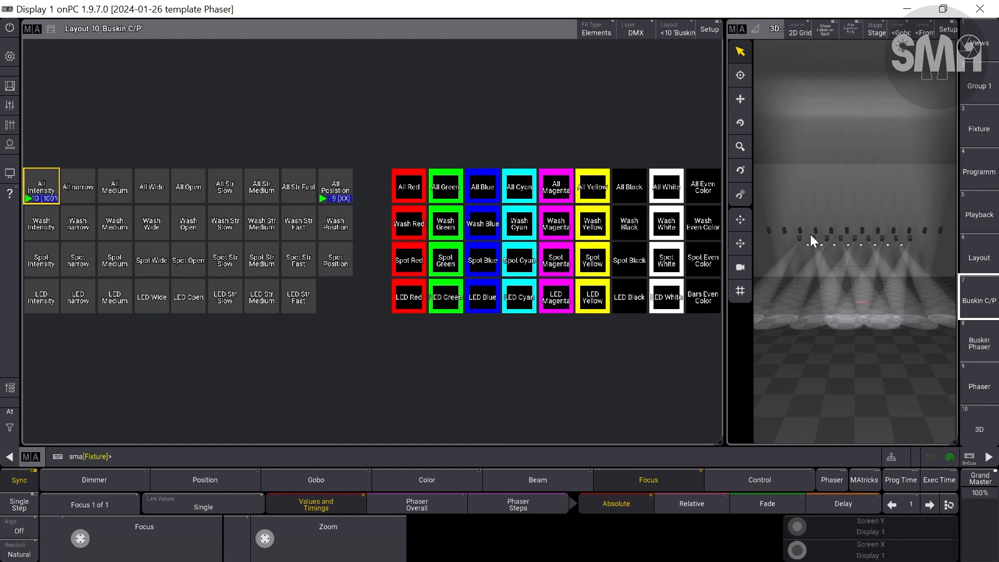
- From the layout, send All Intensity to cue 10 (100%), and advance Wash Intensity to 40% and Spot Intensity to 70%
{"action": "left_click", "coordinate": [43, 195]}
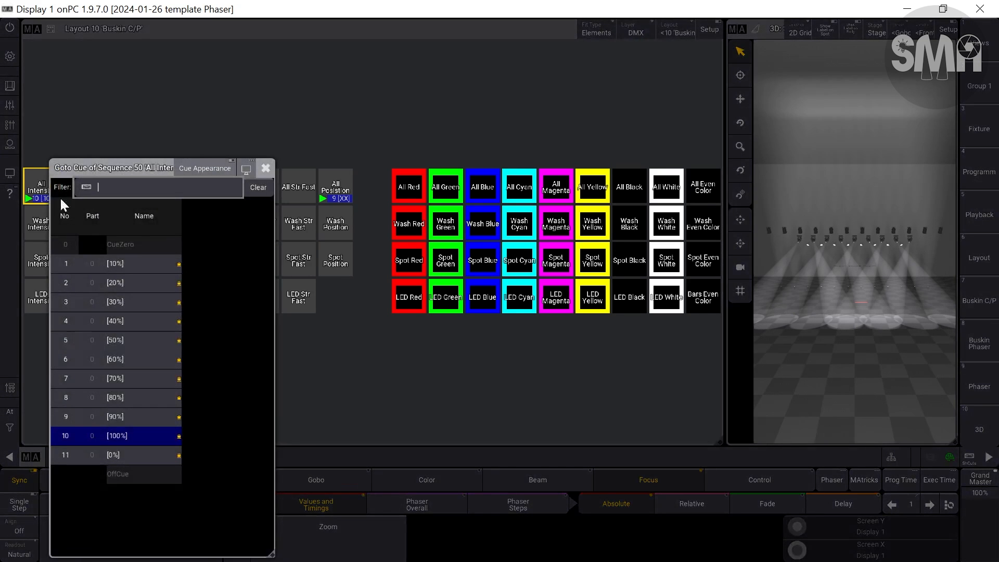
{"action": "left_click", "coordinate": [73, 436]}
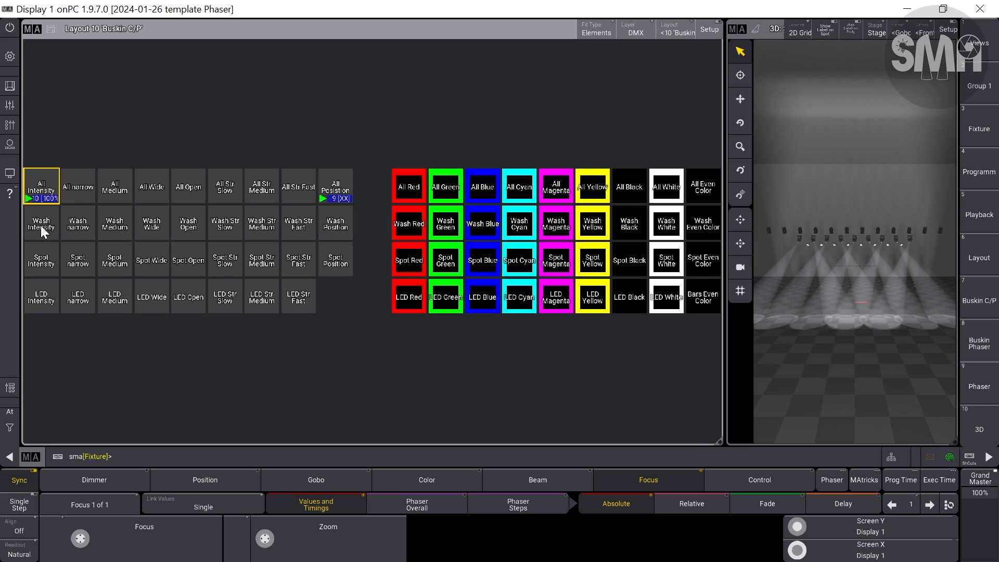
{"action": "left_click", "coordinate": [39, 228]}
{"action": "left_click", "coordinate": [38, 228]}
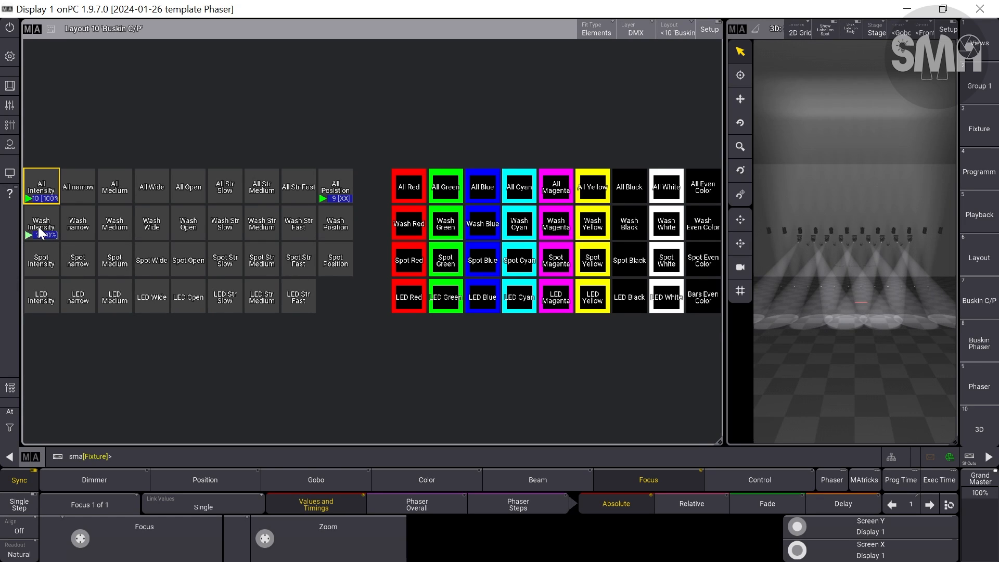
{"action": "left_click", "coordinate": [39, 228]}
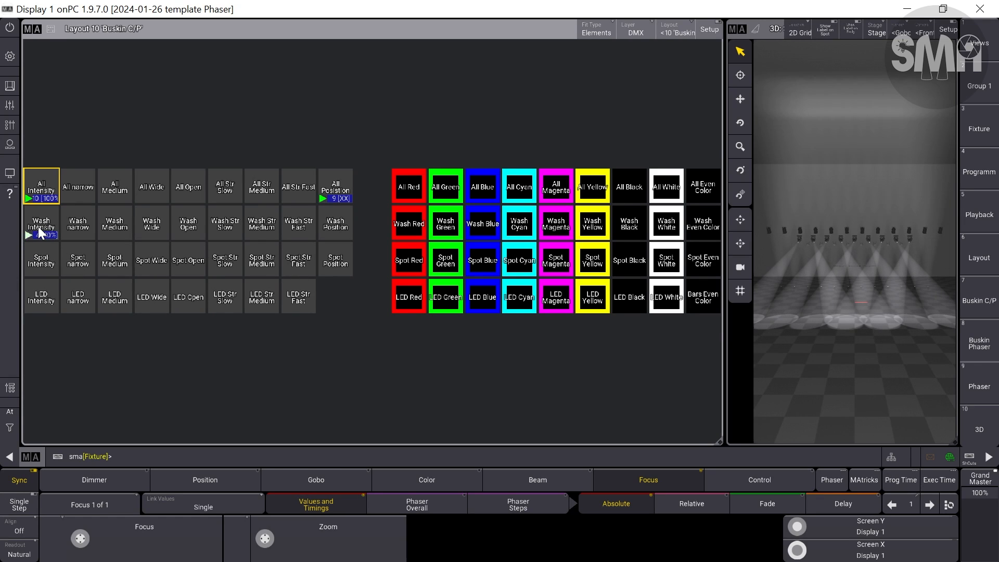
{"action": "left_click", "coordinate": [39, 269]}
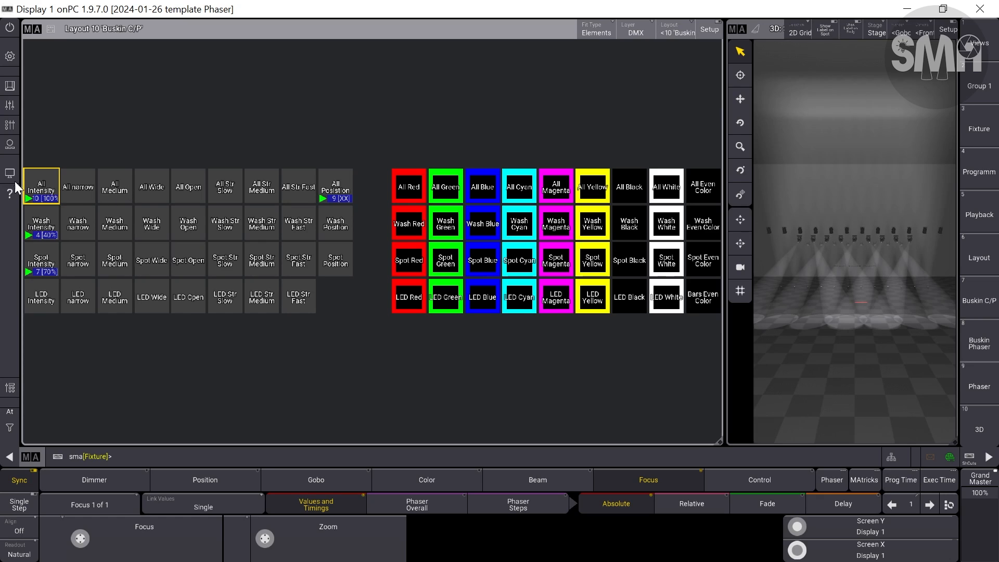
- Send All Posistion to cue 6 (-67) and run All narrow, All Medium and All Wide in turn from the layout
{"action": "left_click", "coordinate": [350, 192]}
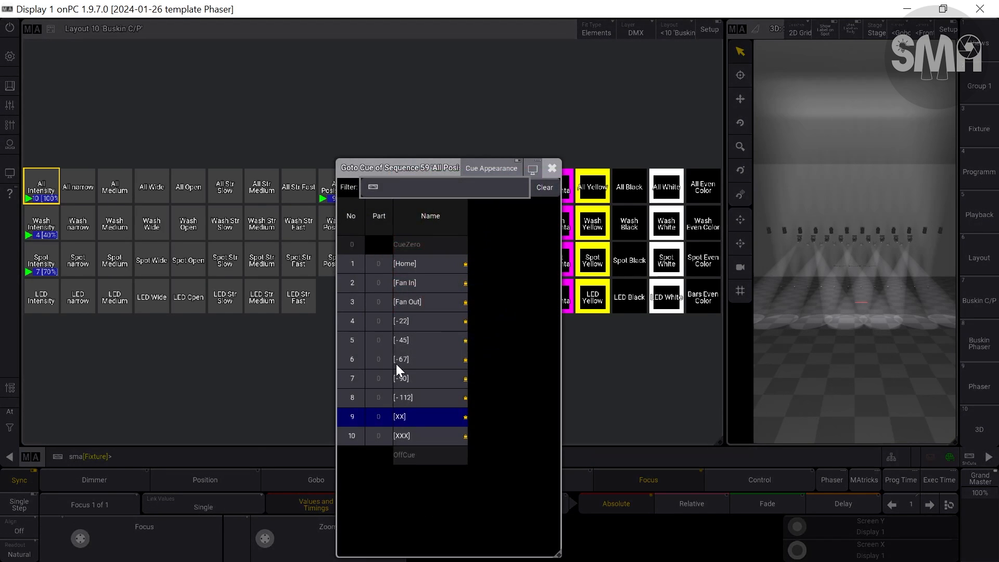
{"action": "left_click", "coordinate": [399, 359]}
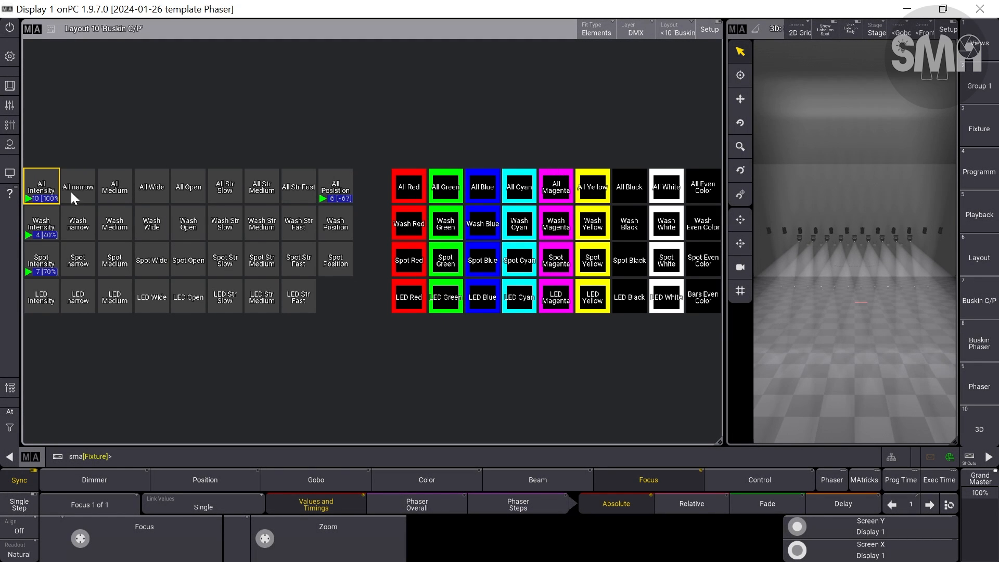
{"action": "left_click", "coordinate": [71, 192]}
{"action": "left_click", "coordinate": [116, 190]}
{"action": "left_click", "coordinate": [158, 192]}
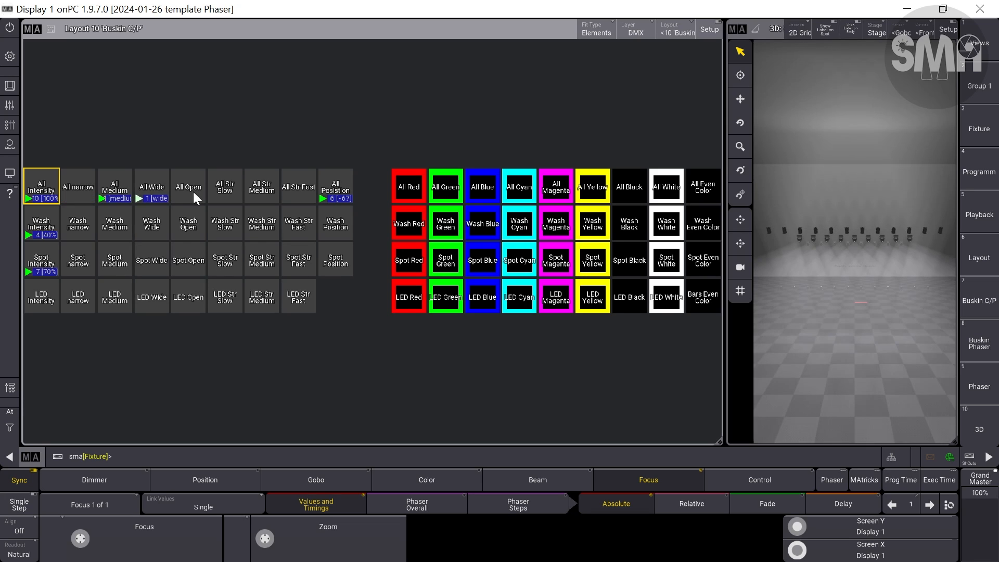
- Run All Open and the All Str Slow, Medium and Fast layout elements, alternating between Fast and Slow and ending on All Str Slow
{"action": "left_click", "coordinate": [189, 191]}
{"action": "left_click", "coordinate": [233, 189]}
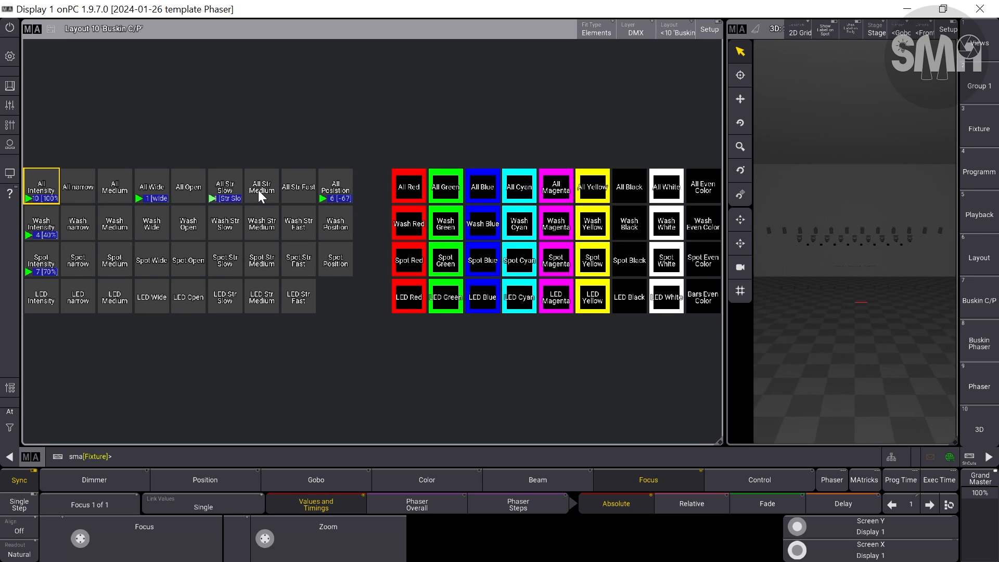
{"action": "left_click", "coordinate": [258, 190]}
{"action": "left_click", "coordinate": [300, 192]}
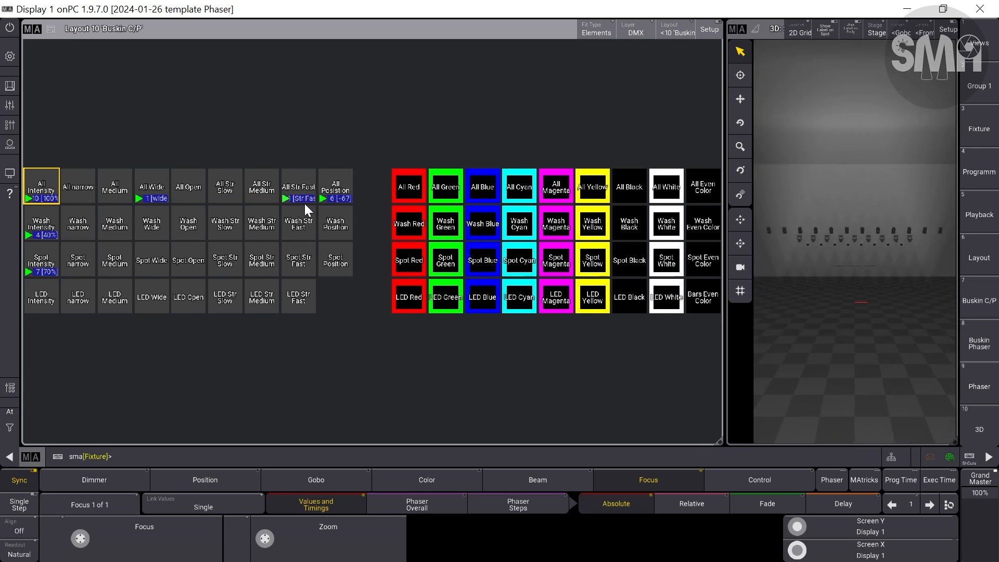
{"action": "left_click", "coordinate": [232, 192]}
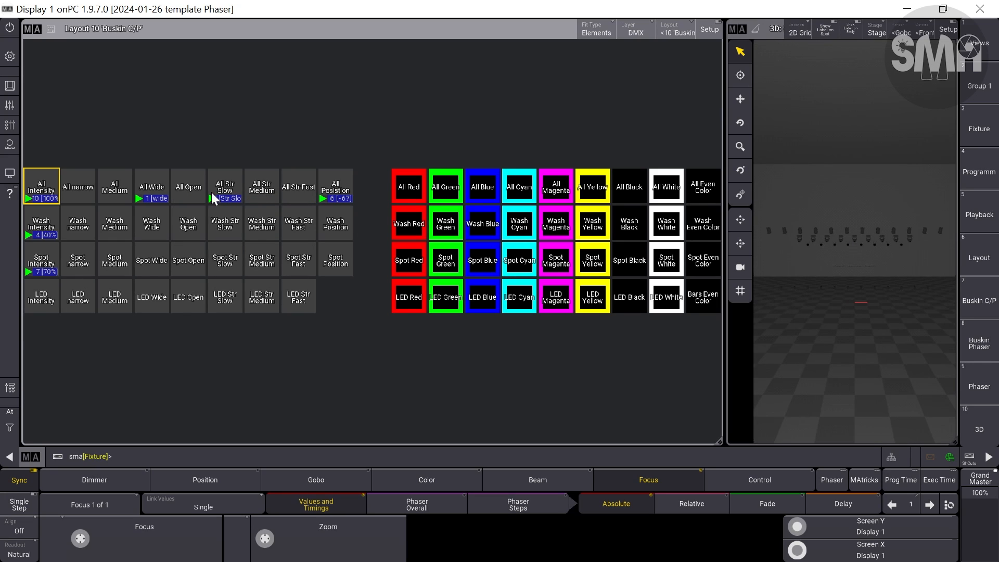
{"action": "left_click", "coordinate": [296, 188]}
{"action": "left_click", "coordinate": [231, 188]}
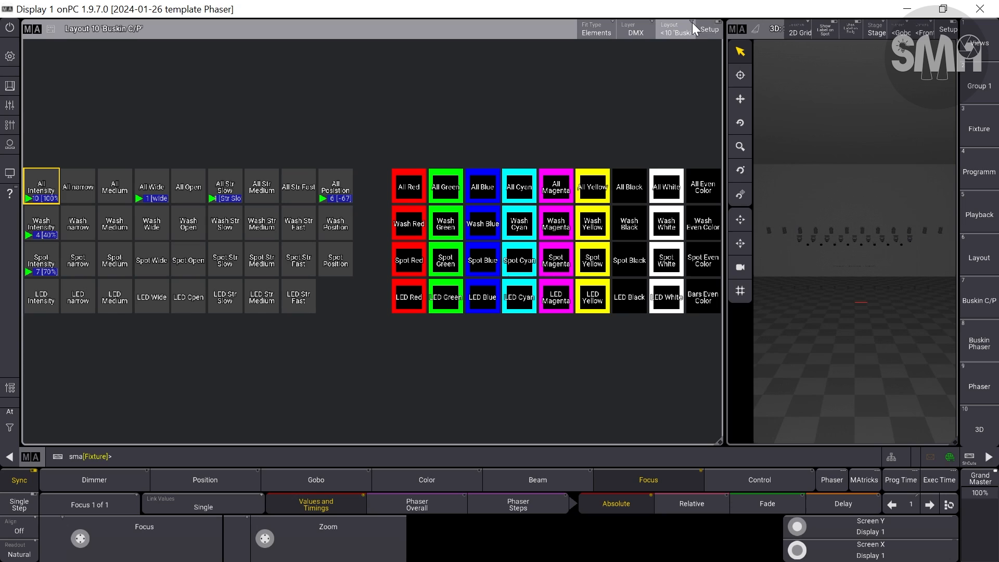
- Put the Buskin C/P layout into setup mode and set the All Str Slow element's action to Toggle
{"action": "left_click", "coordinate": [711, 29]}
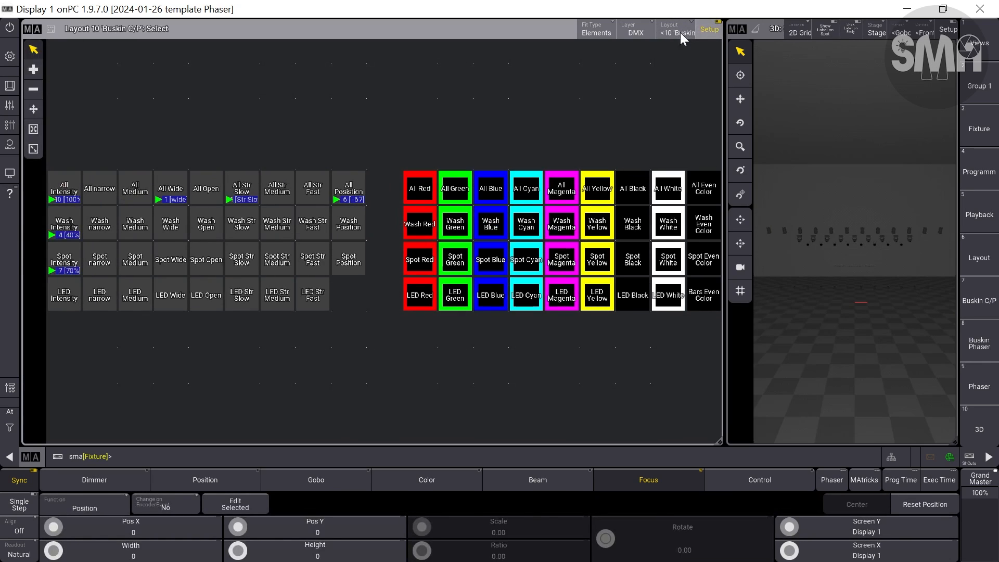
{"action": "double_click", "coordinate": [247, 202]}
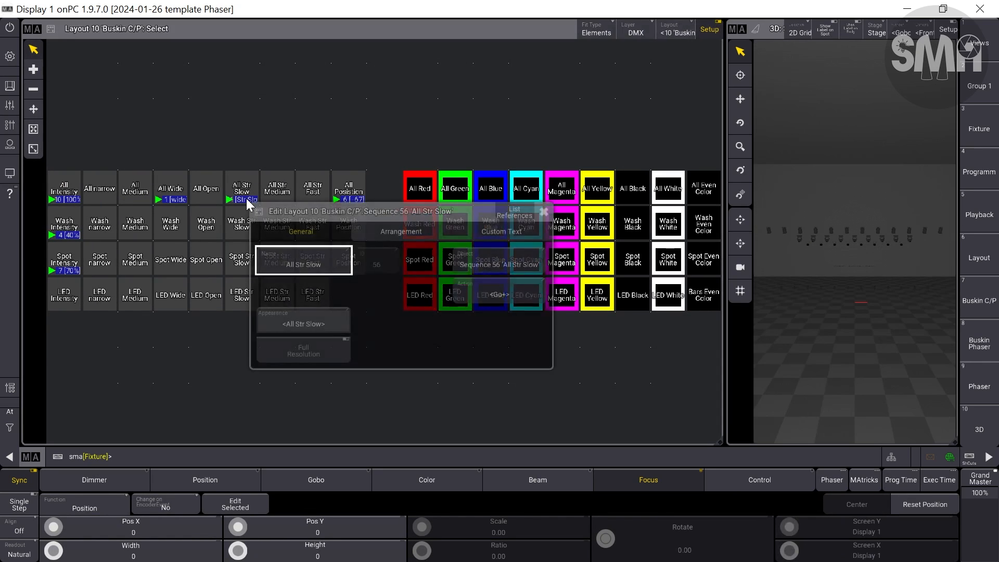
{"action": "left_click", "coordinate": [495, 285]}
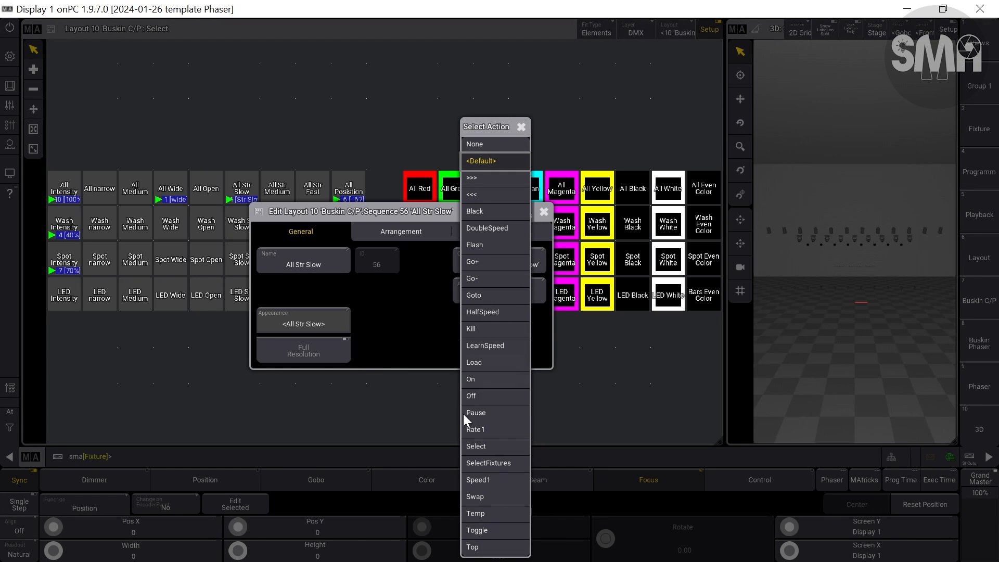
{"action": "left_click", "coordinate": [478, 532]}
{"action": "left_click", "coordinate": [539, 210]}
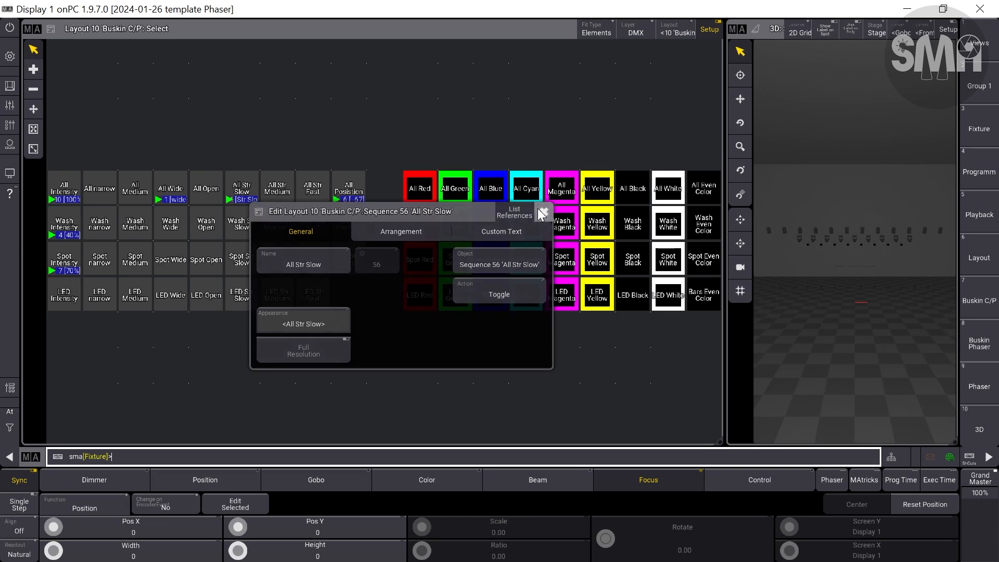
- Set the All Str Medium layout element's action to Toggle
{"action": "left_click", "coordinate": [273, 187]}
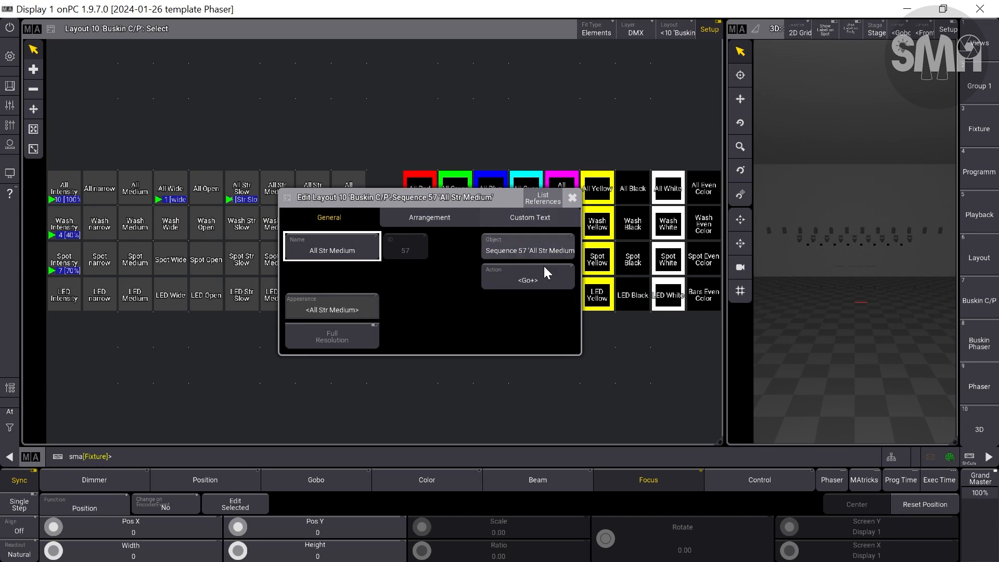
{"action": "left_click", "coordinate": [535, 279]}
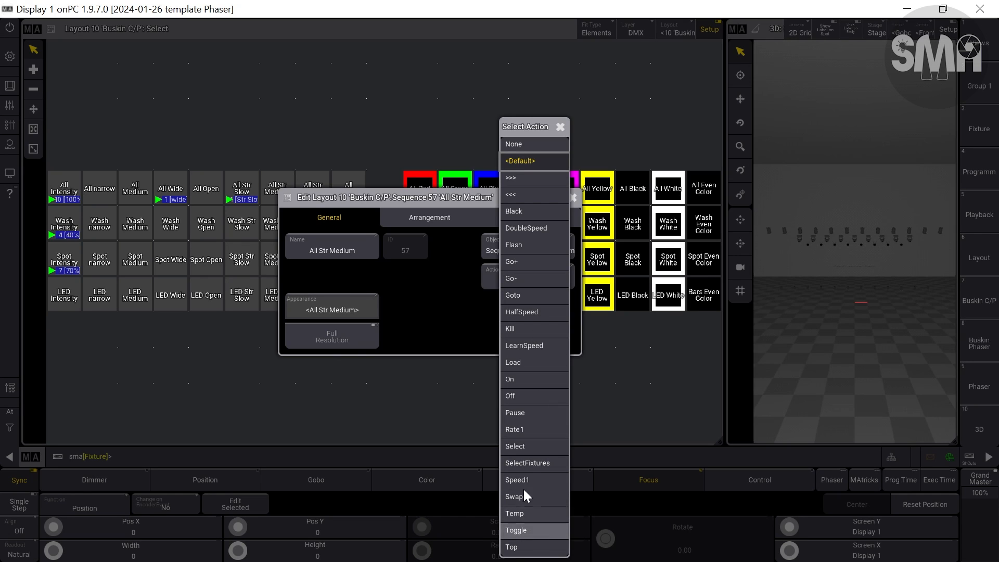
{"action": "left_click", "coordinate": [538, 529]}
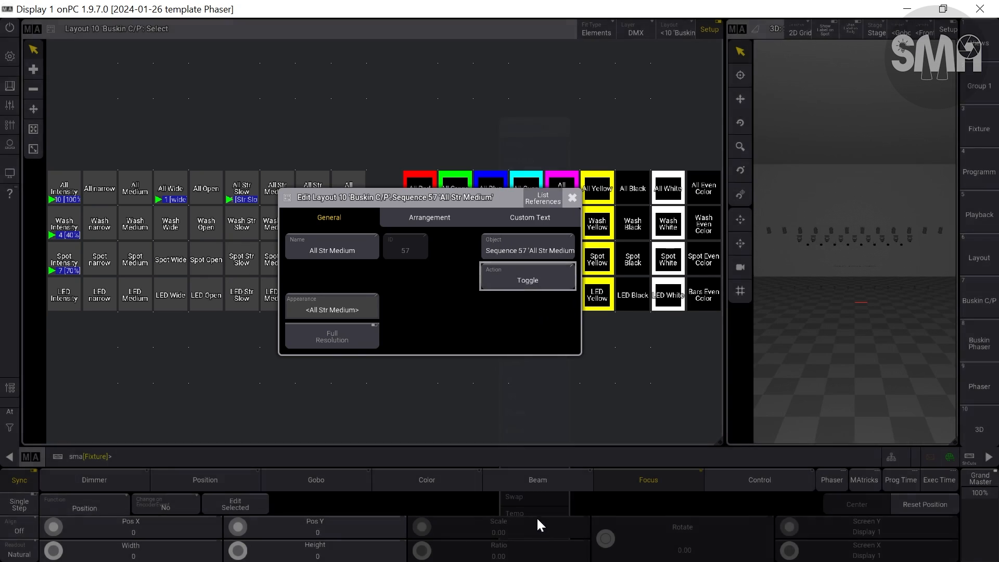
{"action": "left_click", "coordinate": [572, 199]}
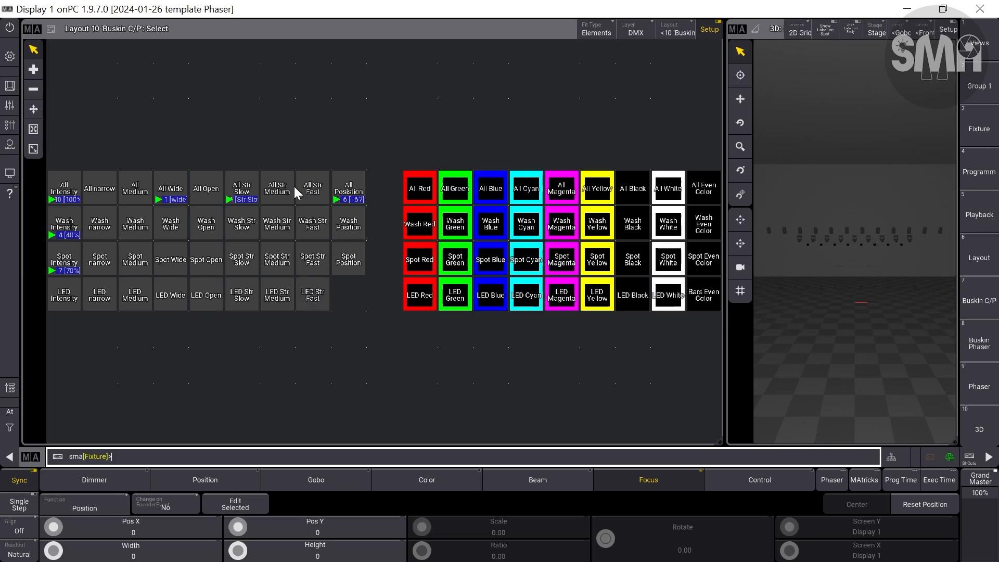
- Set the All Str Fast layout element's action to Toggle
{"action": "left_click", "coordinate": [313, 193]}
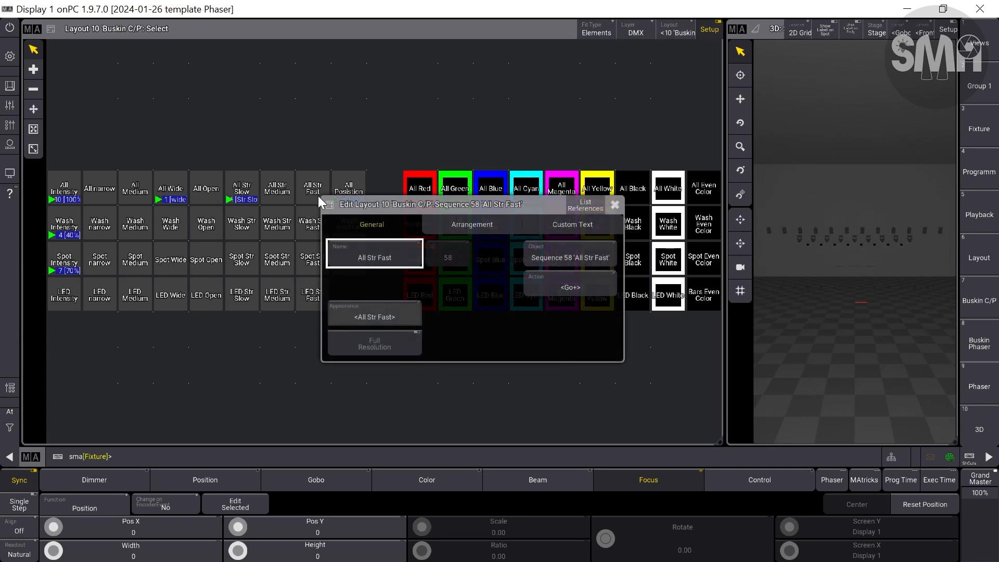
{"action": "left_click", "coordinate": [566, 284]}
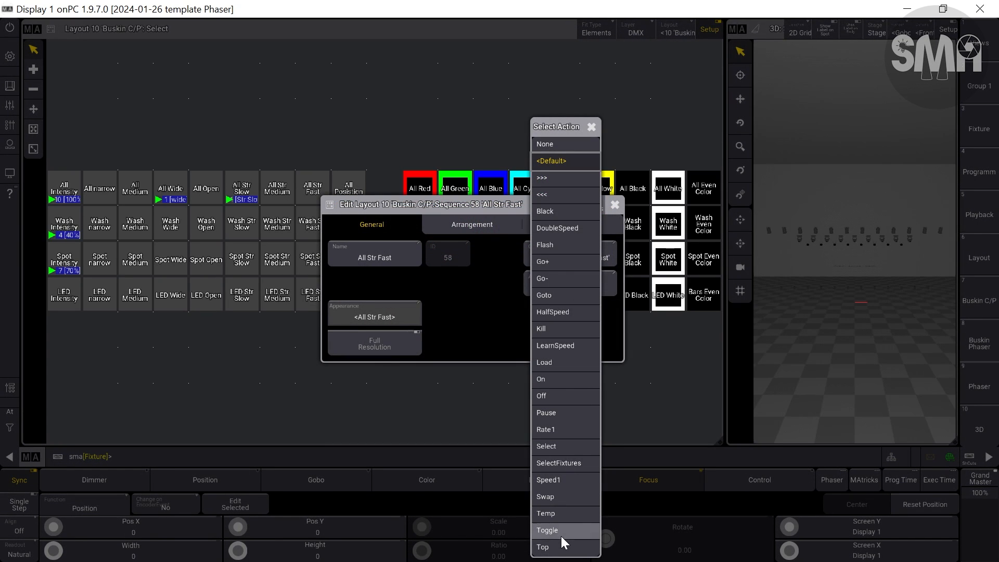
{"action": "left_click", "coordinate": [558, 532]}
{"action": "left_click", "coordinate": [610, 204]}
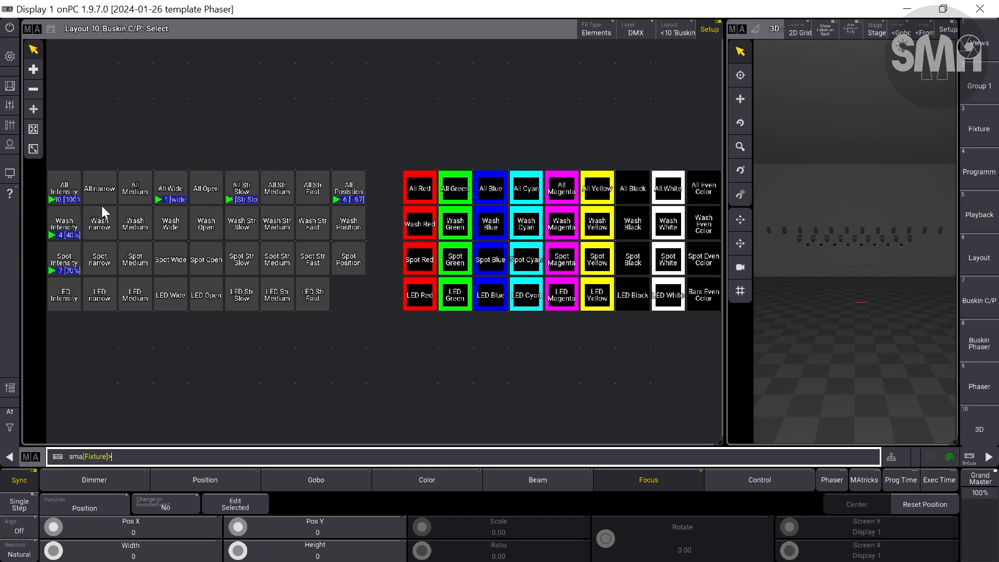
- Leave layout setup mode and toggle All Str Medium, All Str Fast and All Str Slow on and off, finishing with all three off
{"action": "left_click", "coordinate": [709, 29]}
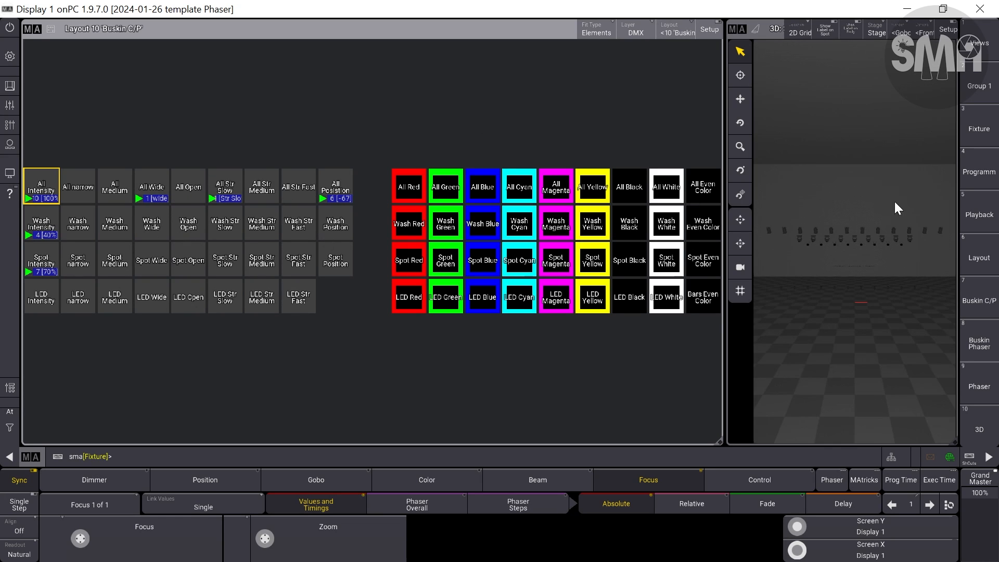
{"action": "left_click", "coordinate": [261, 190]}
{"action": "left_click", "coordinate": [261, 190]}
{"action": "left_click", "coordinate": [261, 190]}
{"action": "left_click", "coordinate": [260, 190]}
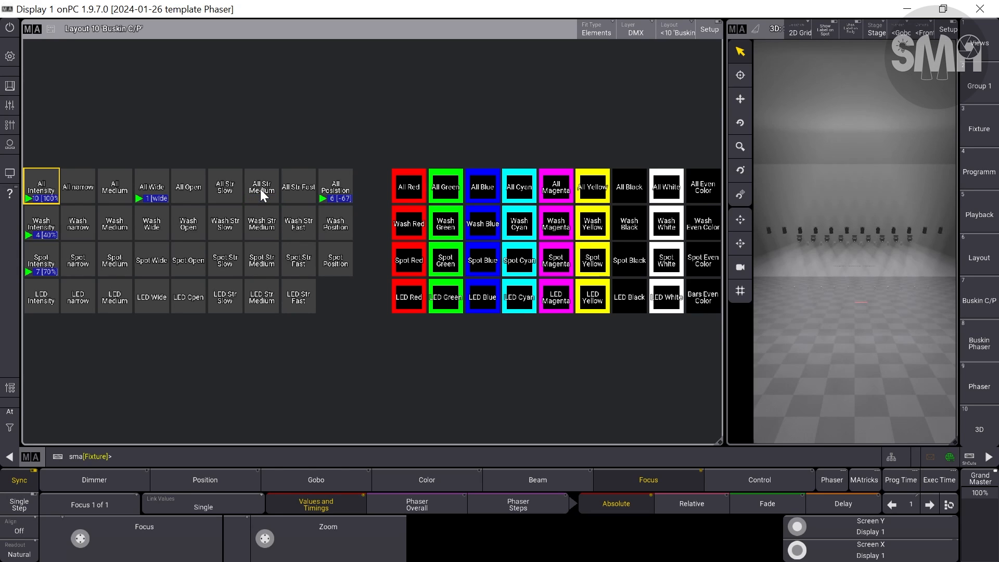
{"action": "left_click", "coordinate": [260, 190]}
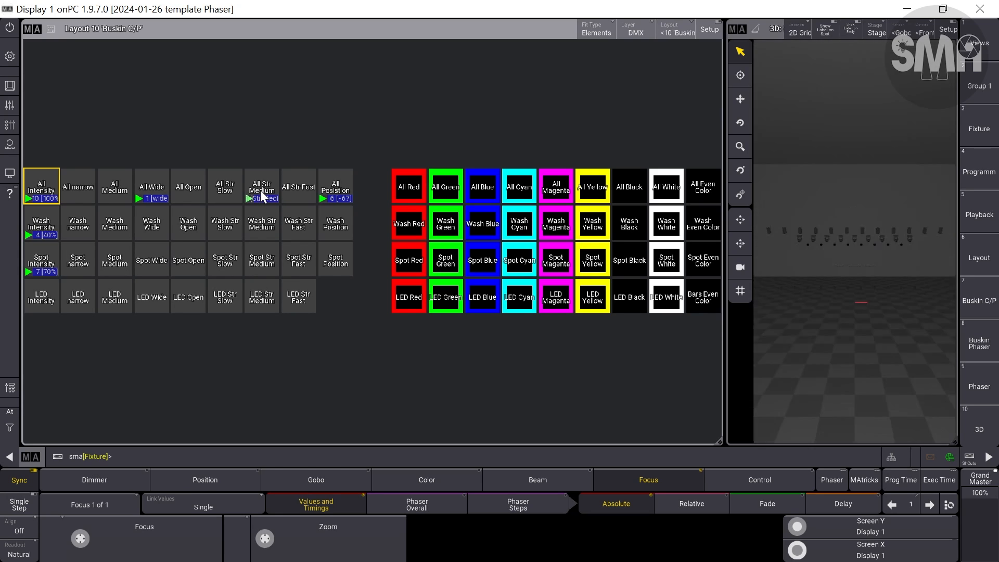
{"action": "left_click", "coordinate": [298, 190]}
{"action": "left_click", "coordinate": [221, 194]}
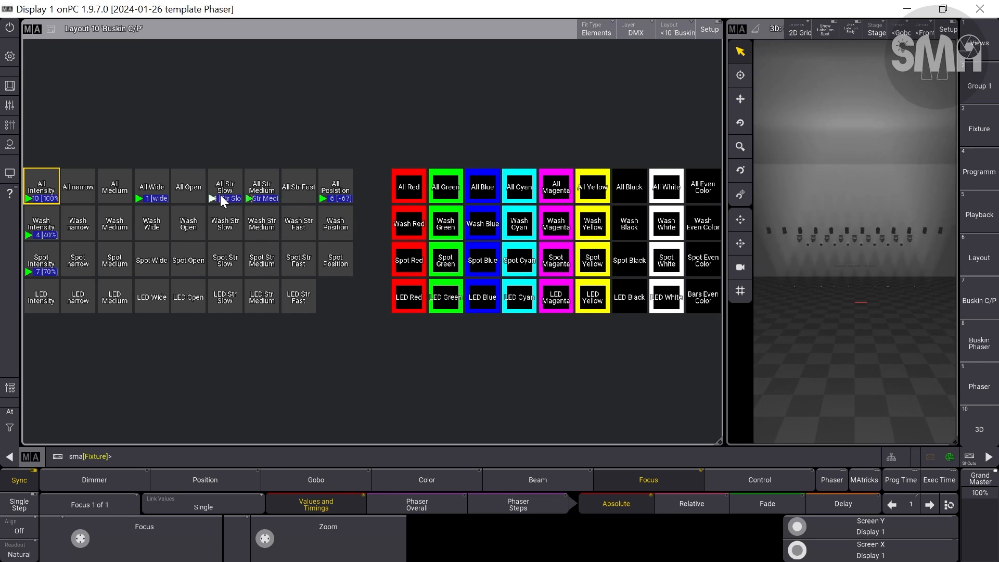
{"action": "left_click", "coordinate": [220, 194]}
- Run All Red, mix in Wash Green, Spot Blue and LED Cyan, and replace the mix with All Cyan and All Red
{"action": "left_click", "coordinate": [419, 193]}
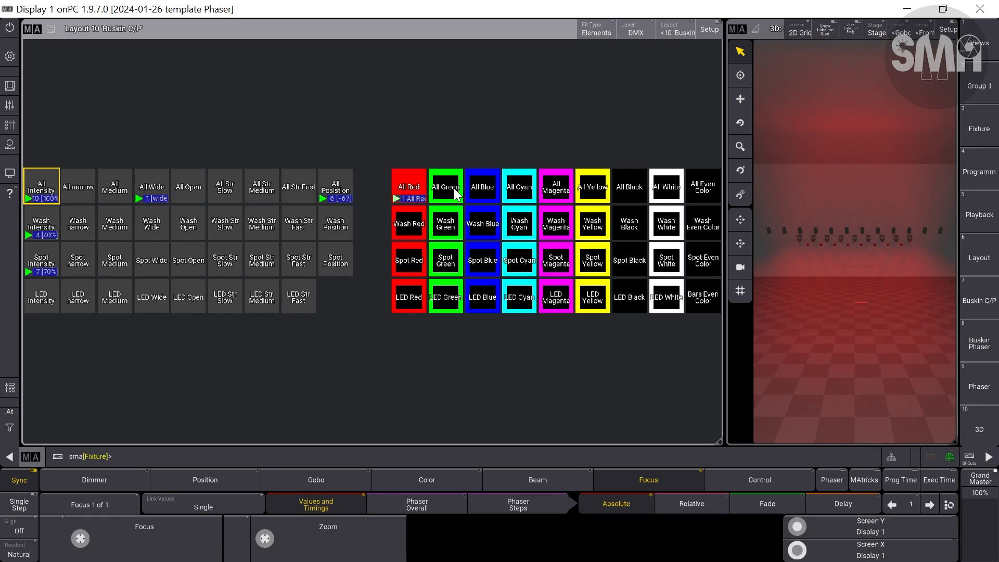
{"action": "left_click", "coordinate": [442, 229]}
{"action": "left_click", "coordinate": [485, 253]}
{"action": "left_click", "coordinate": [530, 295]}
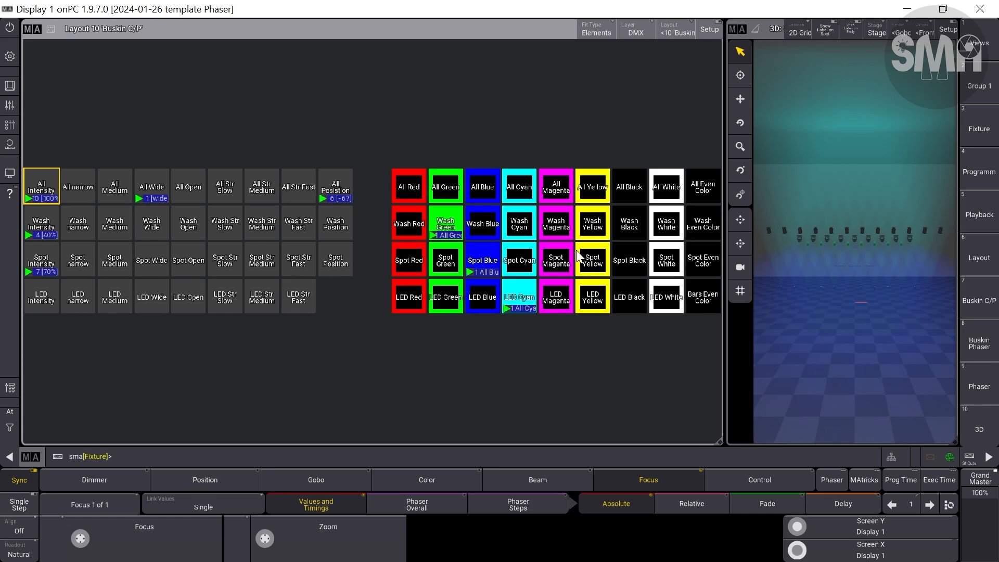
{"action": "left_click", "coordinate": [517, 189]}
{"action": "left_click", "coordinate": [406, 186]}
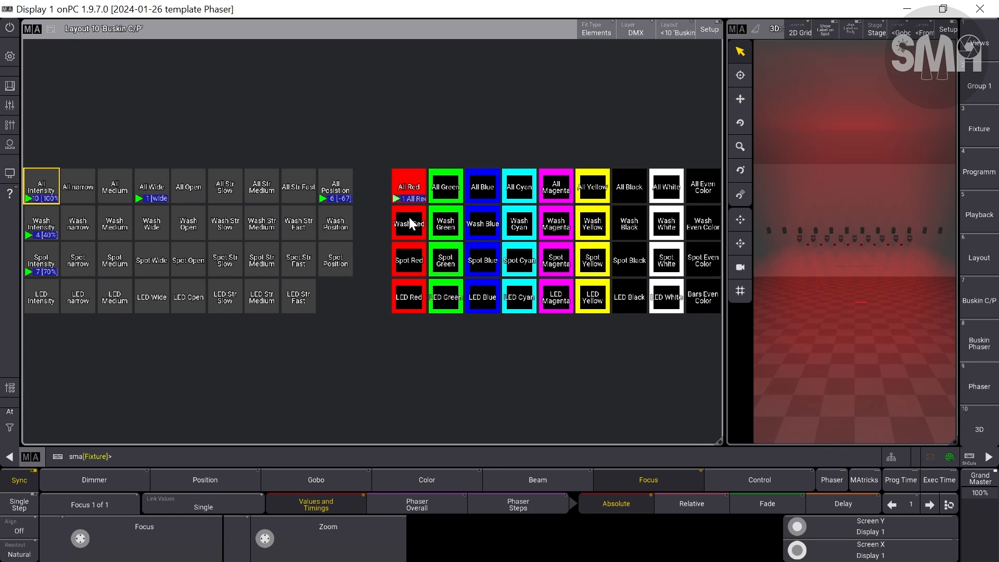
- Run the Wash, Spot and LED Red elements, followed by LED Green, LED Cyan, Spot Magenta, Wash Yellow and All Yellow
{"action": "left_click", "coordinate": [402, 304]}
{"action": "left_click", "coordinate": [446, 301]}
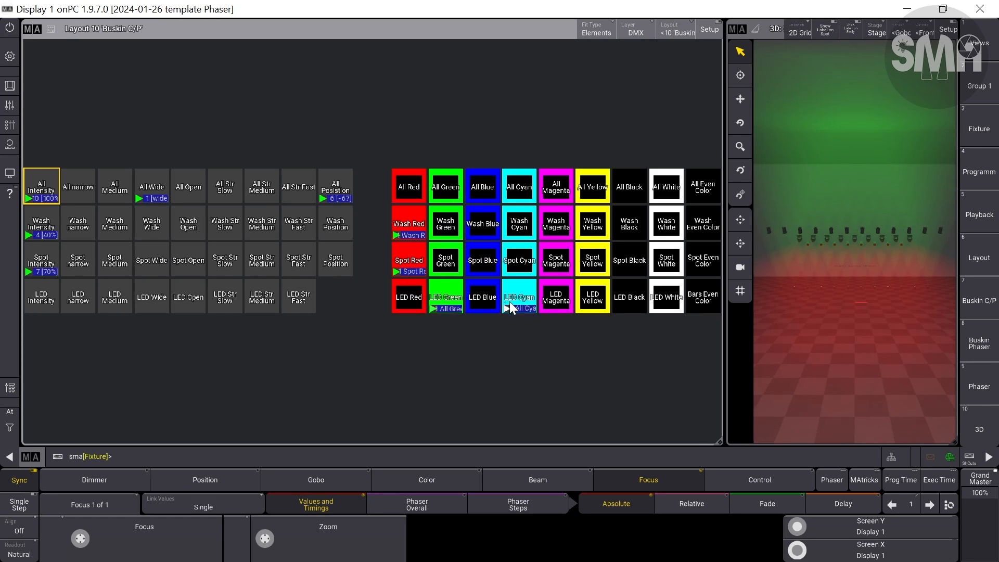
{"action": "left_click", "coordinate": [510, 301]}
{"action": "left_click", "coordinate": [544, 265]}
{"action": "left_click", "coordinate": [593, 226]}
{"action": "left_click", "coordinate": [592, 190]}
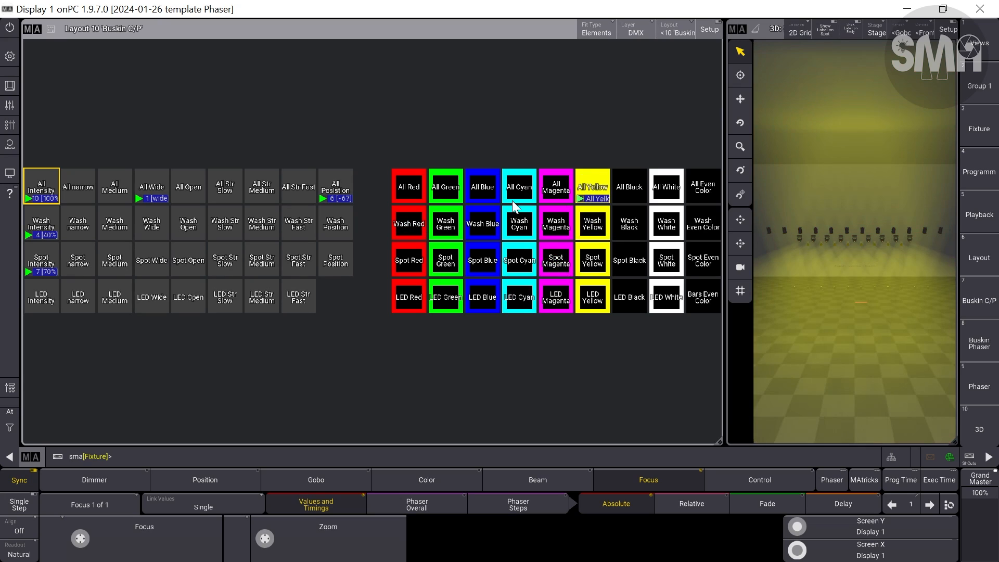
- Run the all-fixture color elements in the order All Cyan, All Blue, All Green and All Red
{"action": "left_click", "coordinate": [512, 198]}
{"action": "left_click", "coordinate": [472, 190]}
{"action": "left_click", "coordinate": [437, 191]}
{"action": "left_click", "coordinate": [402, 188]}
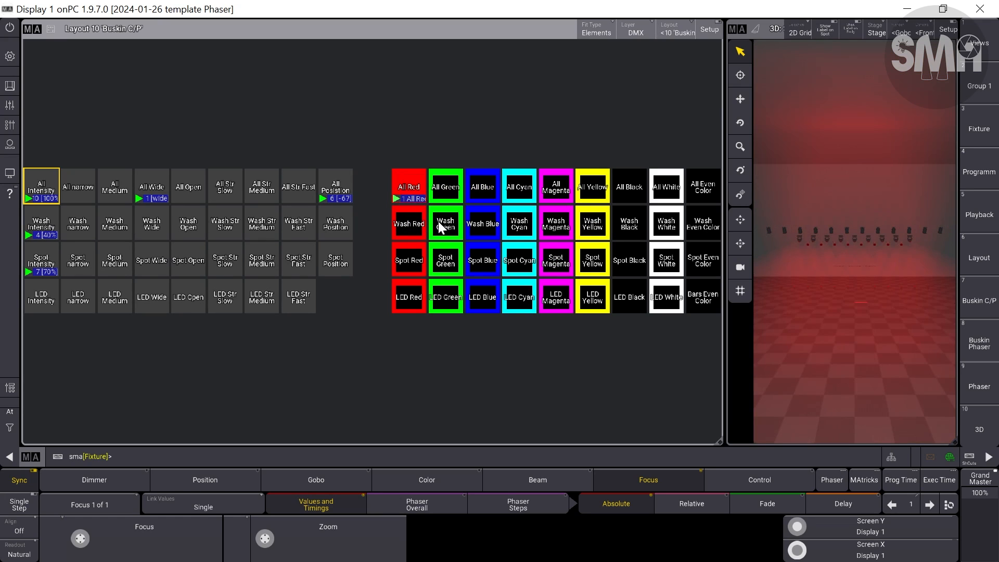
- Run Wash Green, Spot Blue, LED Cyan, Spot Magenta and Wash Magenta, followed by All Yellow and All Black
{"action": "left_click", "coordinate": [438, 221]}
{"action": "left_click", "coordinate": [480, 264]}
{"action": "left_click", "coordinate": [523, 301]}
{"action": "left_click", "coordinate": [555, 260]}
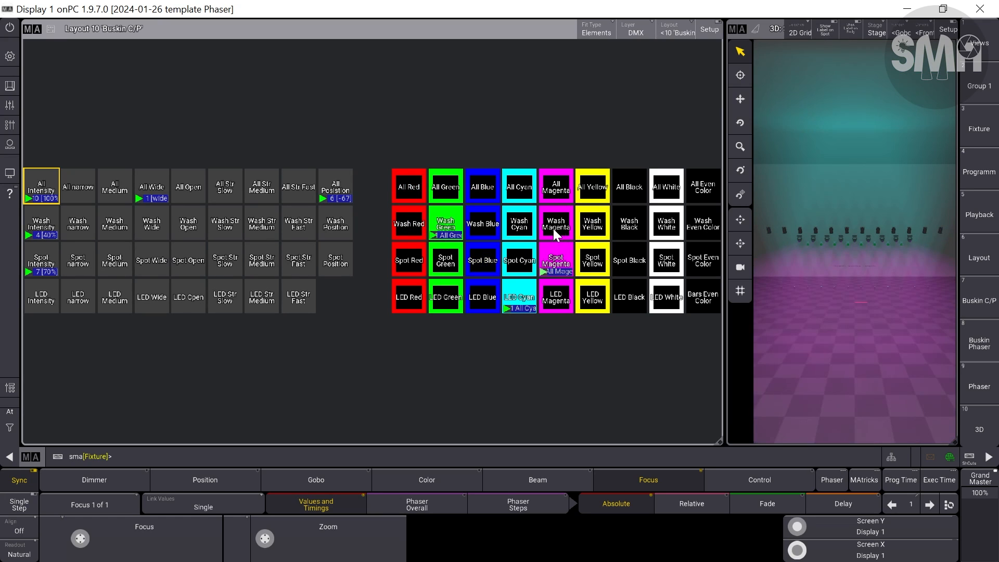
{"action": "left_click", "coordinate": [554, 229]}
{"action": "left_click", "coordinate": [584, 190]}
{"action": "left_click", "coordinate": [645, 191]}
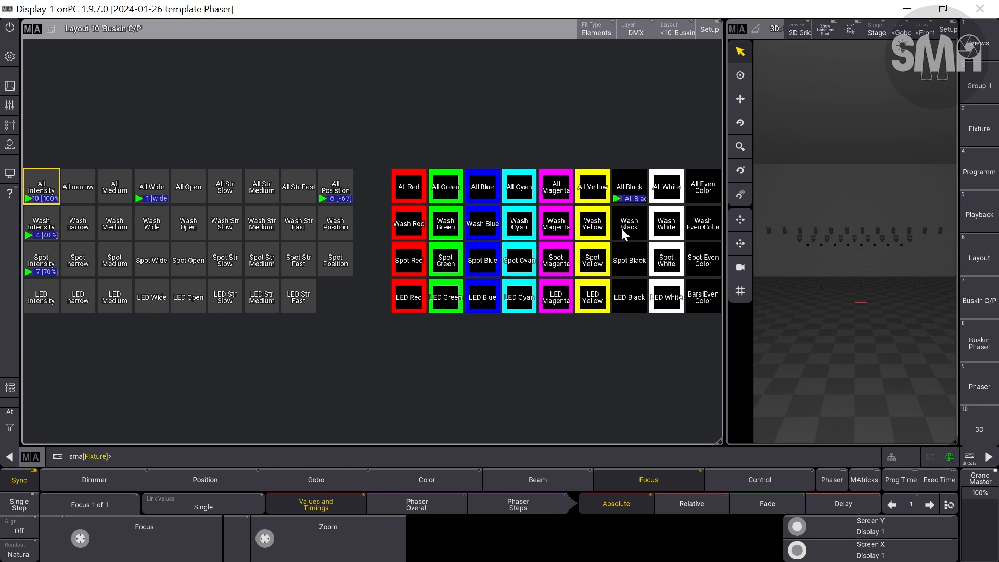
- Run Wash Magenta and All Red, and send the All Even Color sequence to its All Magenta cue
{"action": "left_click", "coordinate": [555, 225]}
{"action": "left_click", "coordinate": [406, 193]}
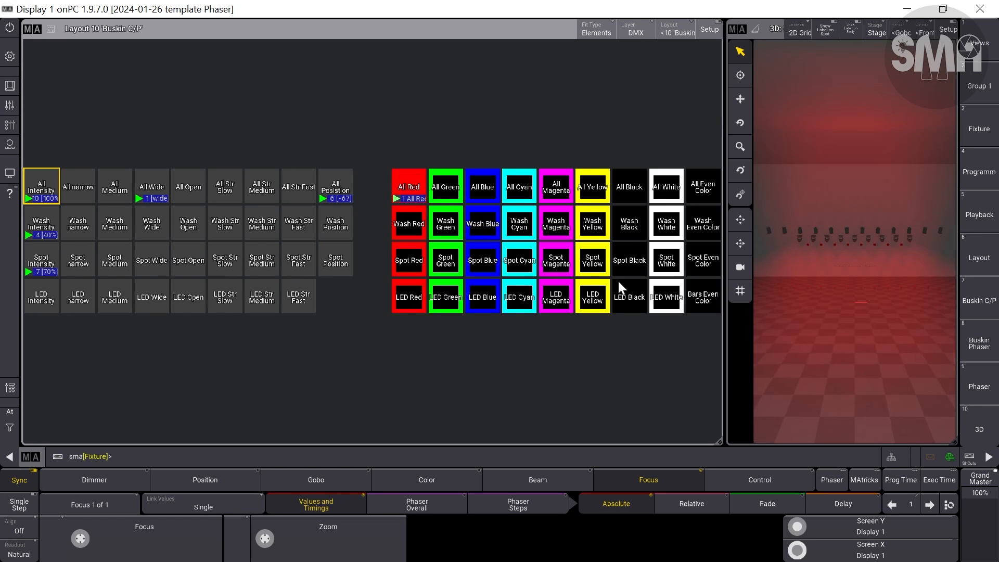
{"action": "left_click", "coordinate": [695, 195]}
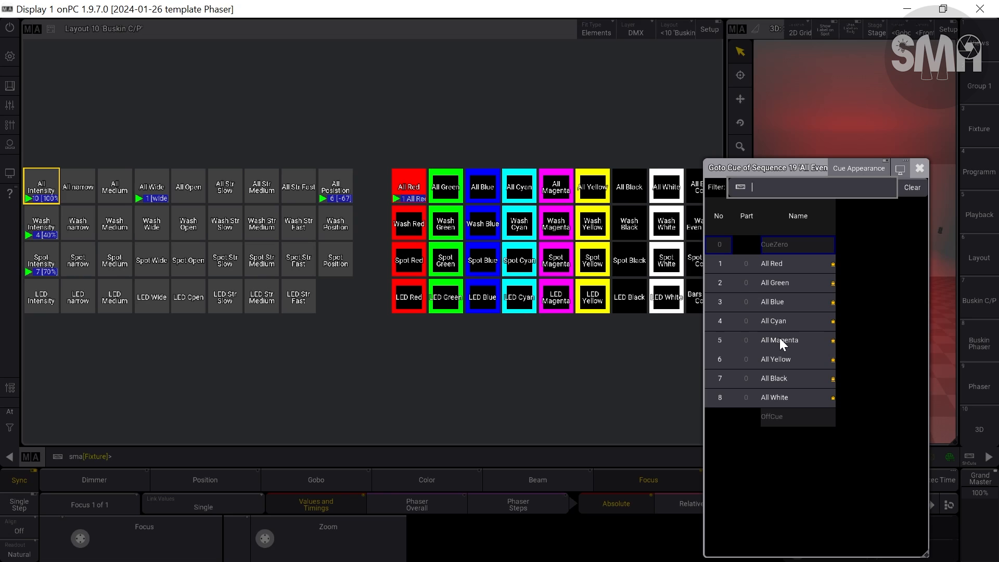
{"action": "left_click", "coordinate": [779, 339]}
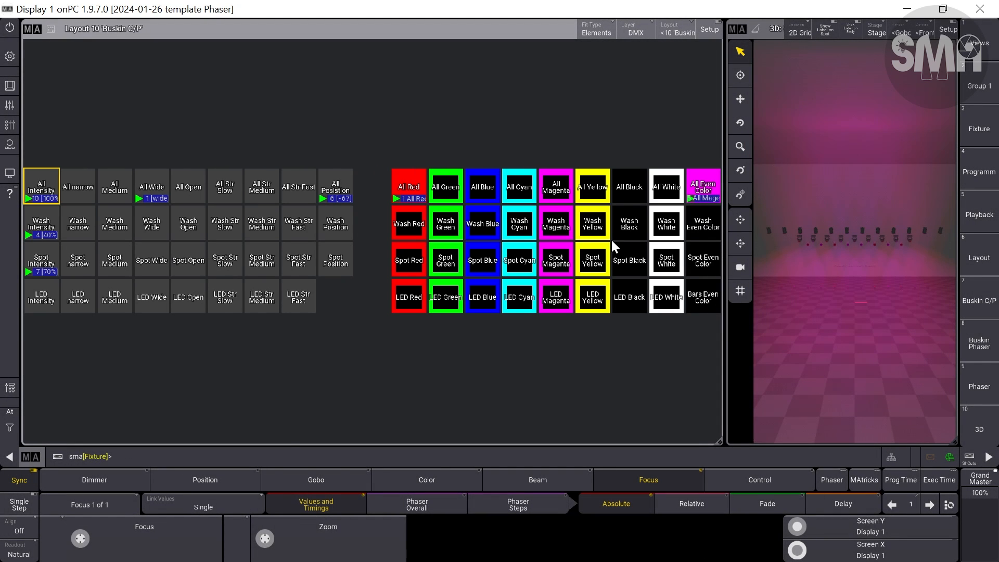